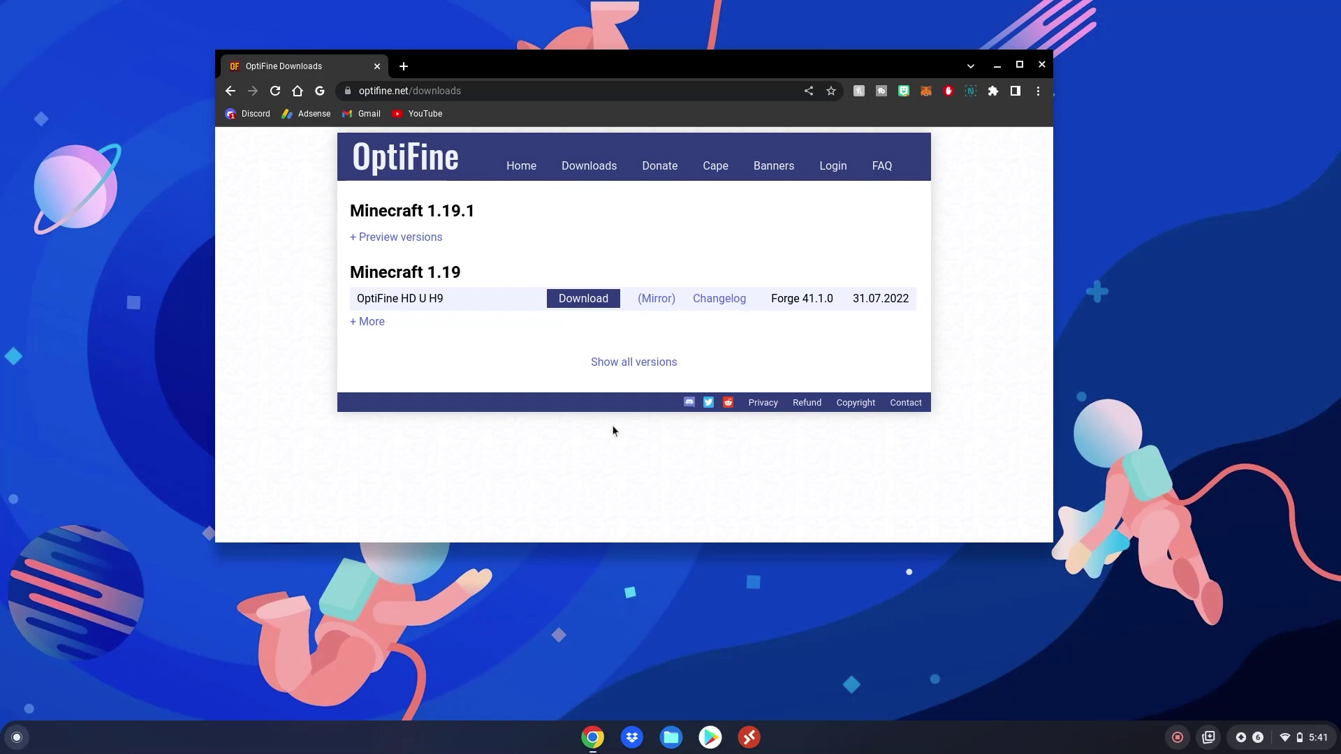
# Search the device for the Google Play Store and open it.
pyautogui.press('super')
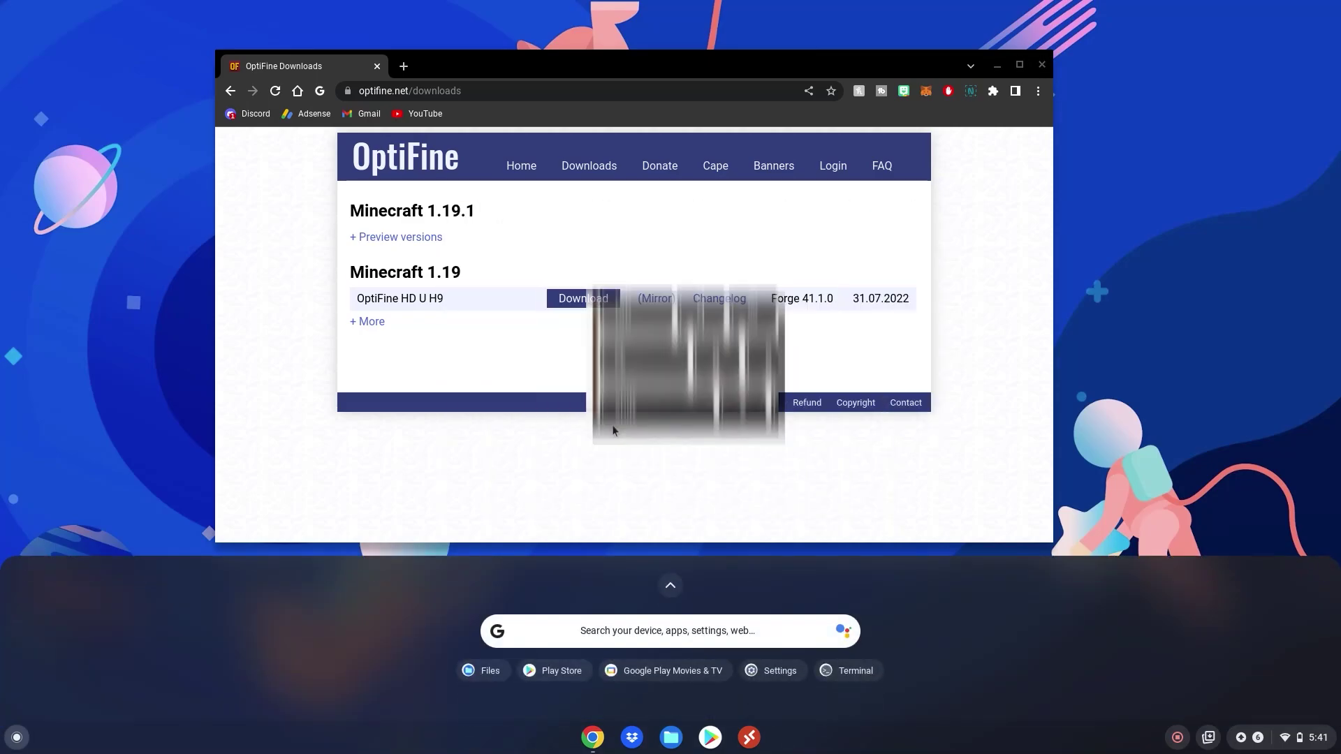
pyautogui.write('google play sto')
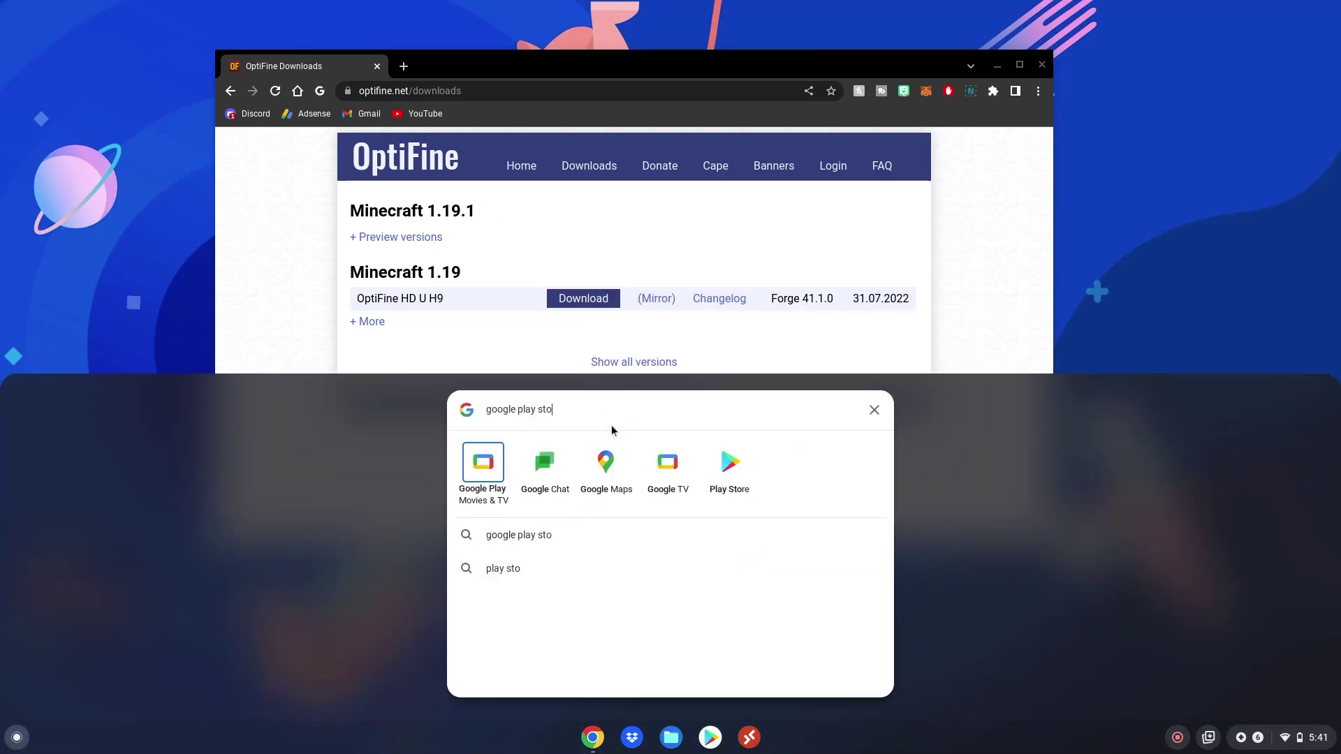
pyautogui.write('re')
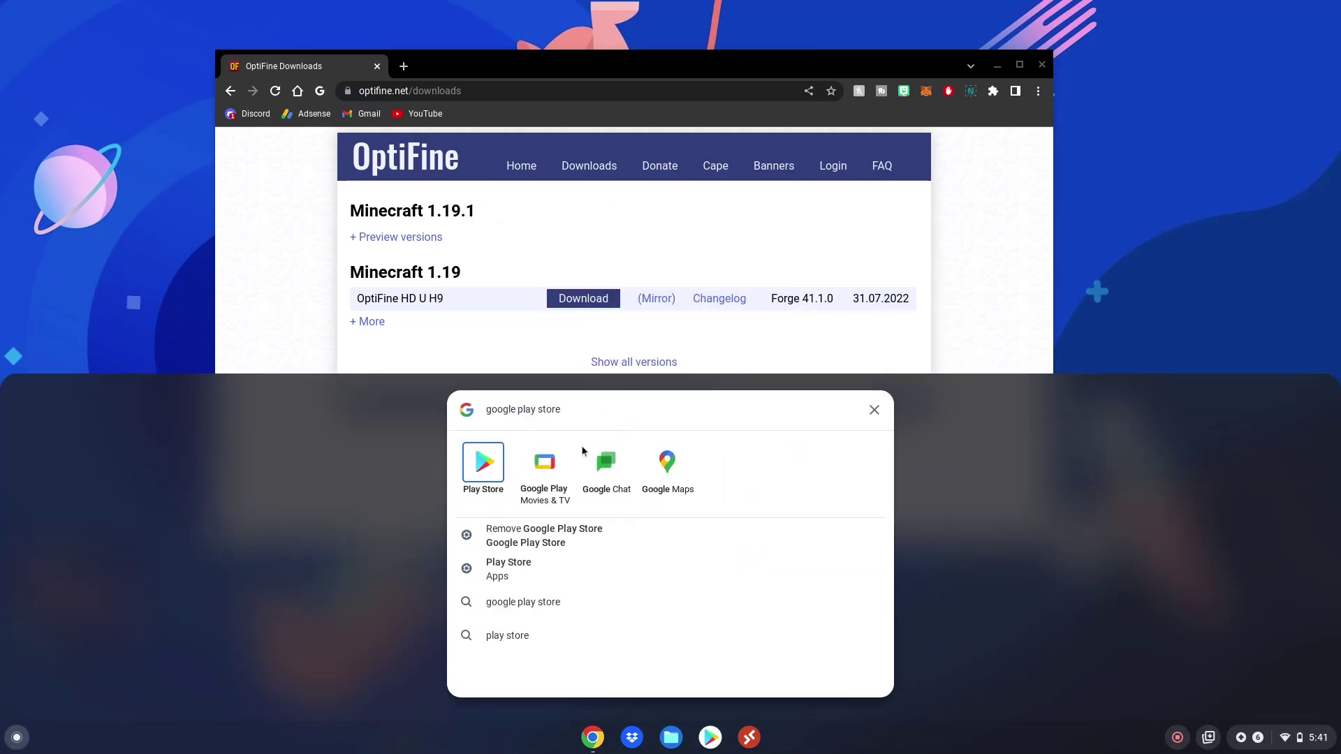
pyautogui.click(489, 471)
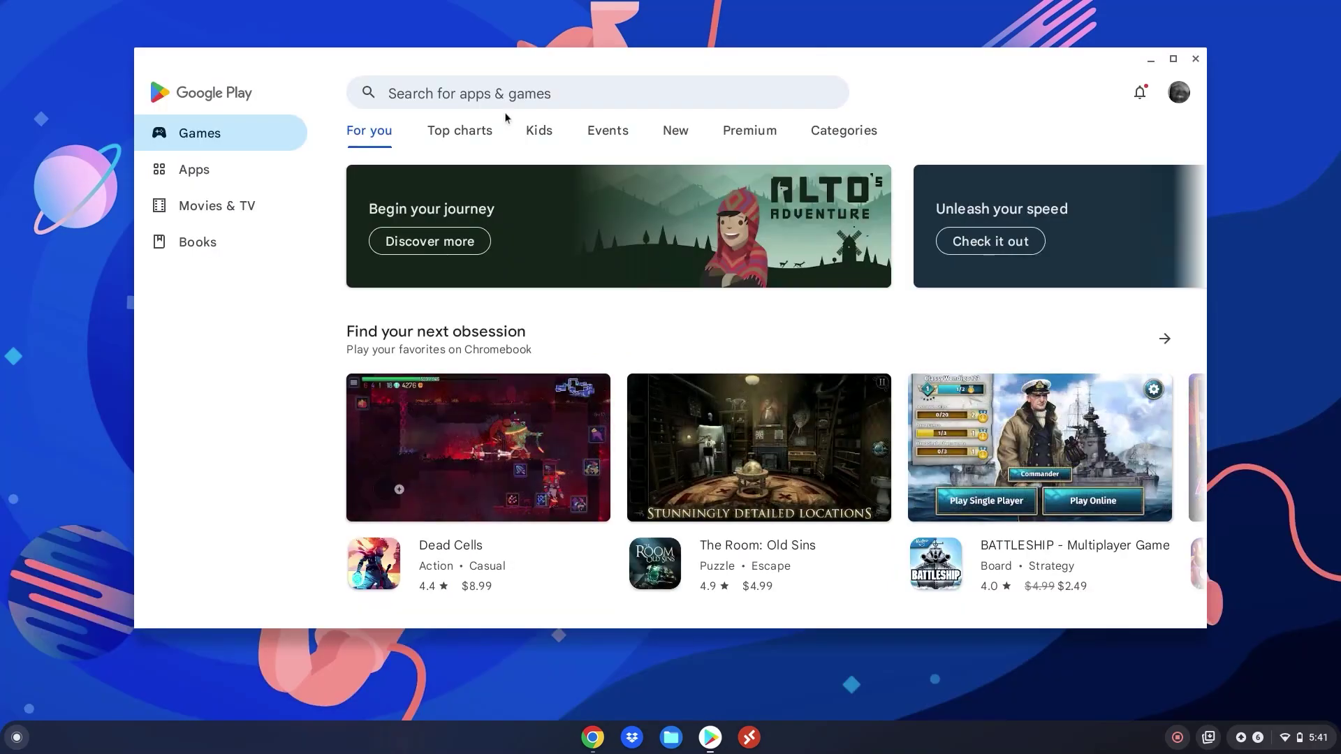
# Search the Play Store for pojavlauncher and install the PojavLauncher app.
pyautogui.click(485, 93)
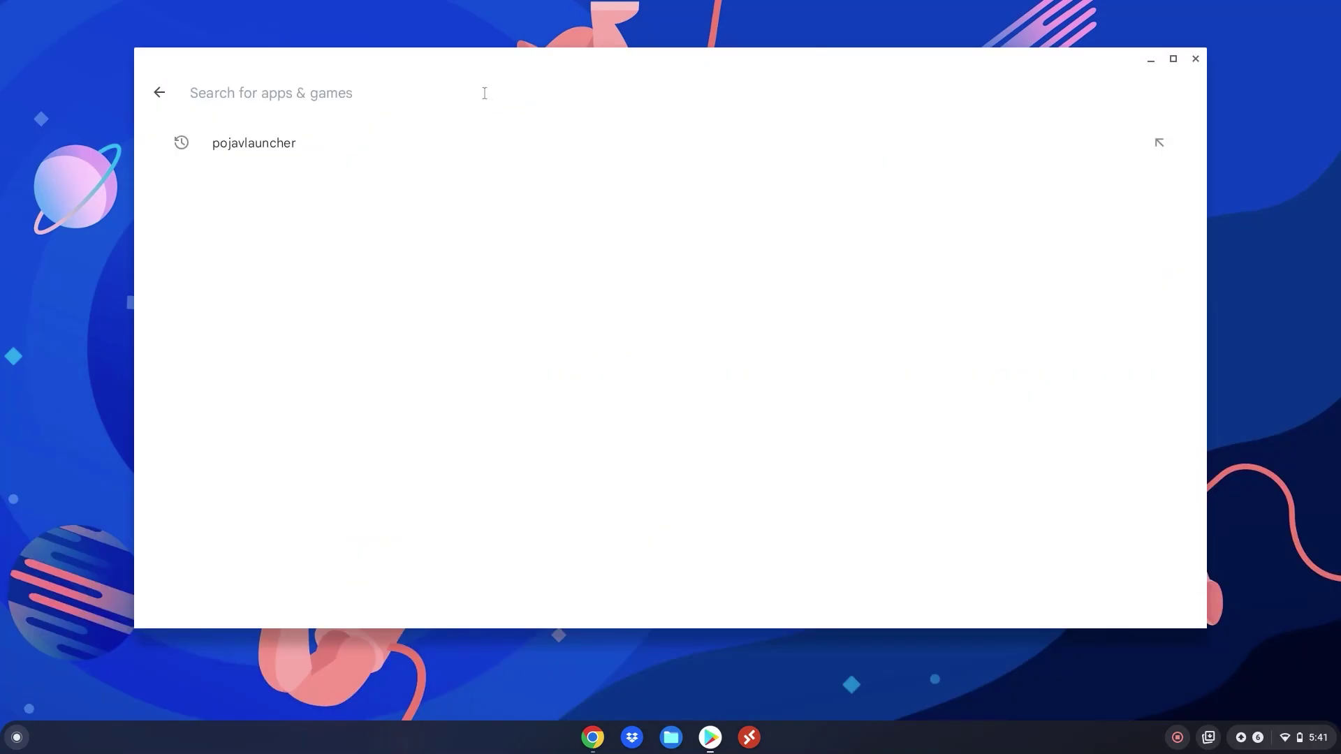
pyautogui.write('pojavlau')
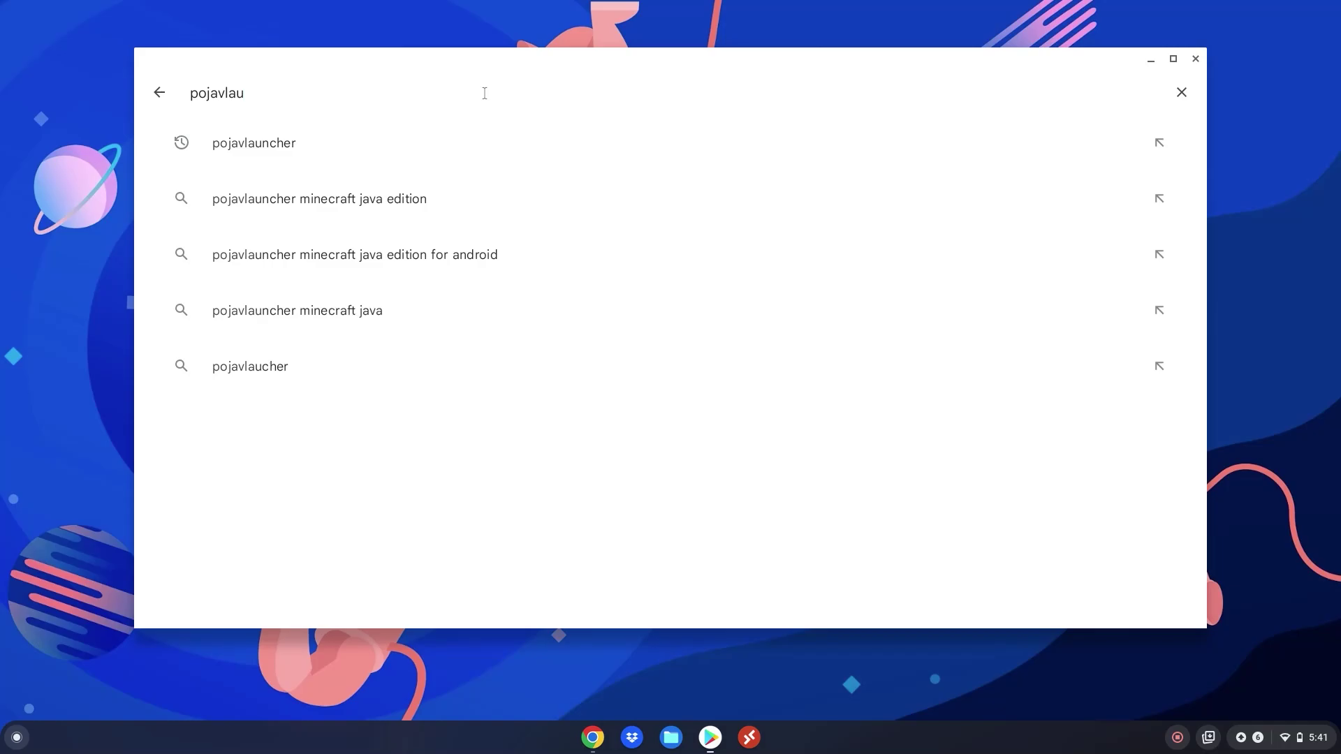
pyautogui.write('ncher')
pyautogui.click(381, 143)
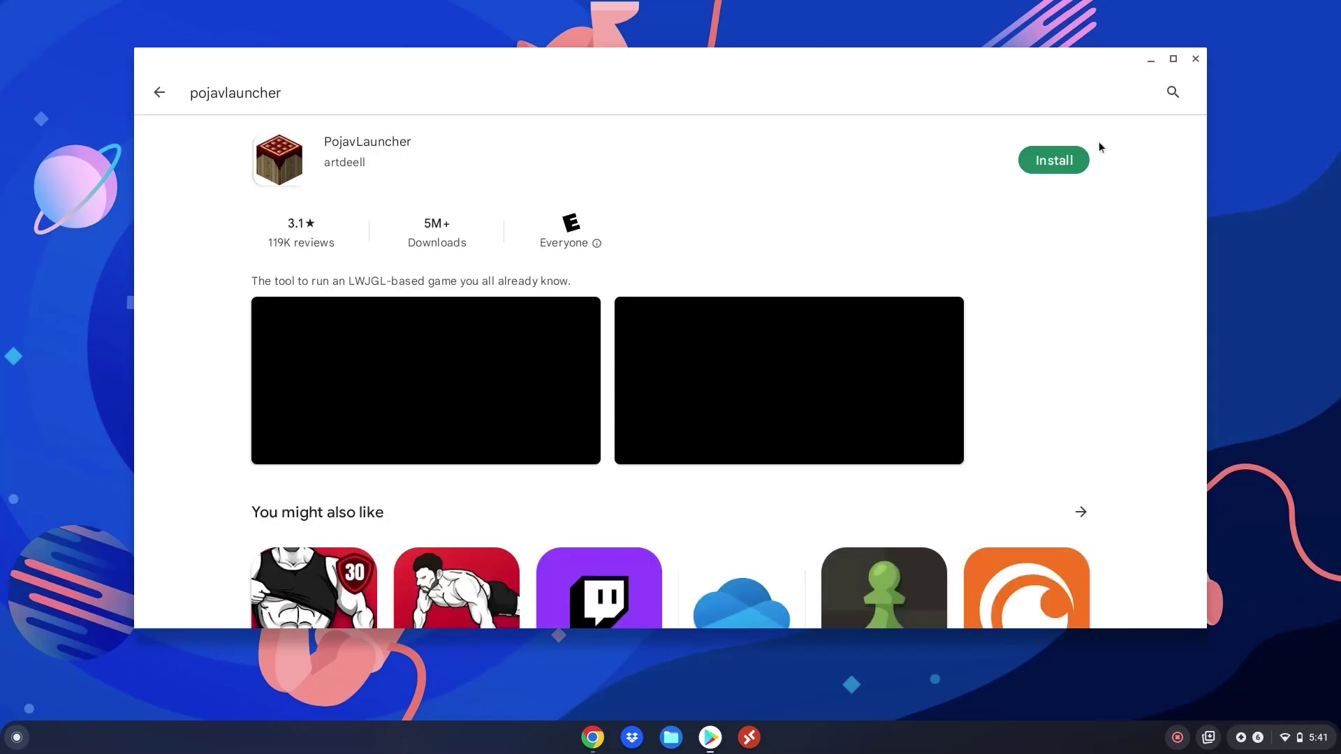
pyautogui.click(1058, 162)
# Open PojavLauncher, dismiss its mobile-design and storage notices, and start the Microsoft login.
pyautogui.click(1075, 163)
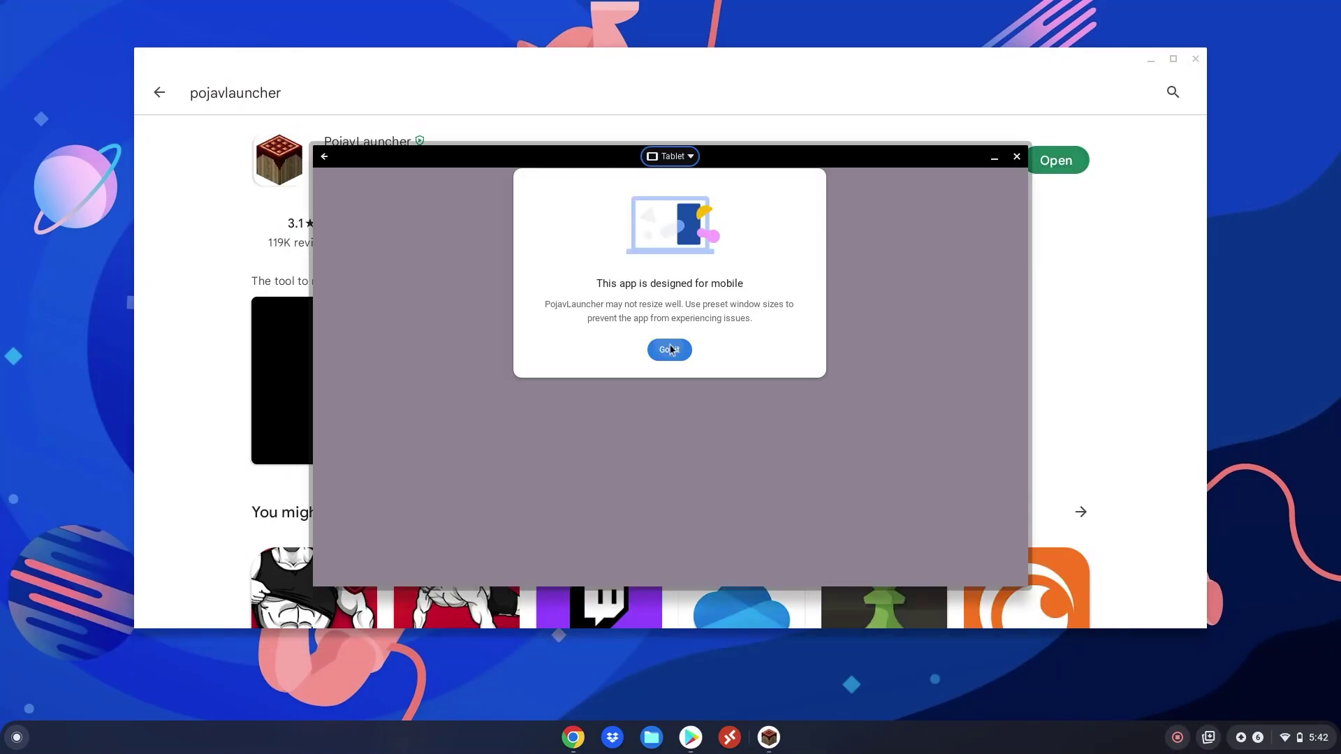
pyautogui.click(670, 350)
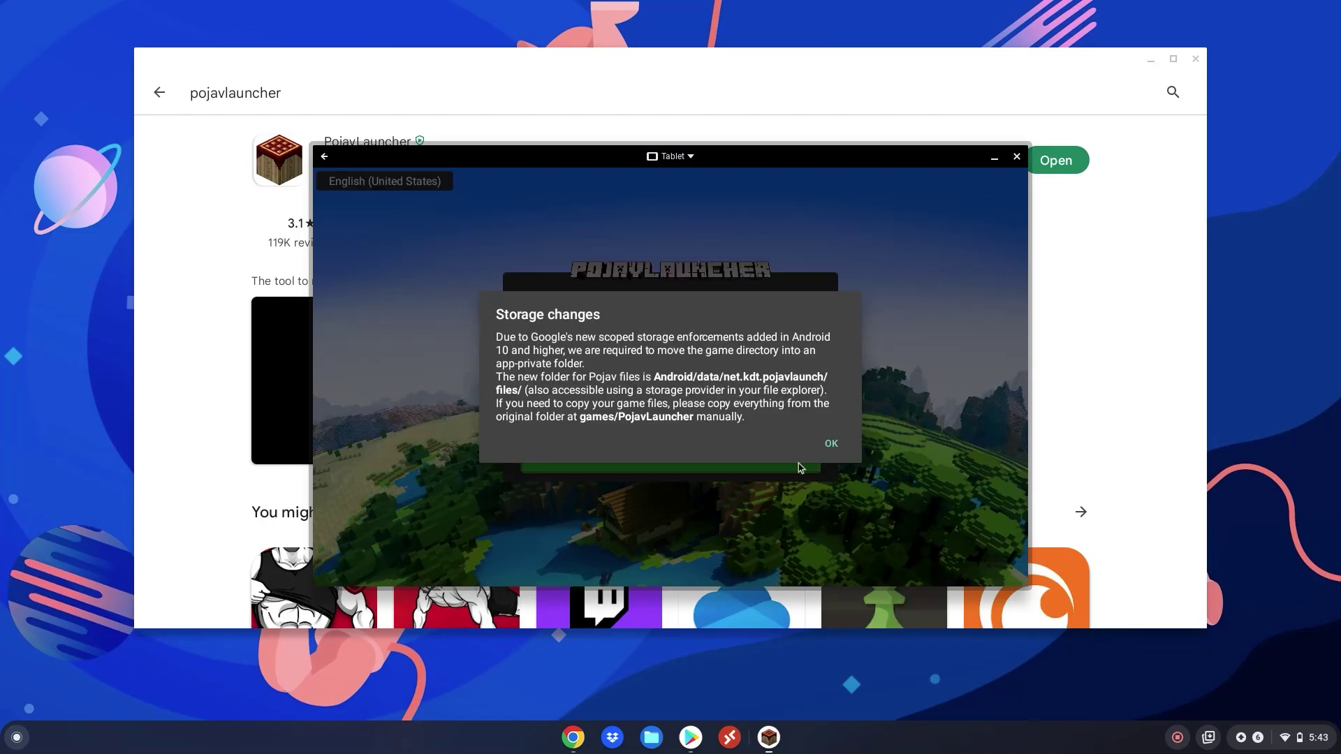
pyautogui.click(833, 450)
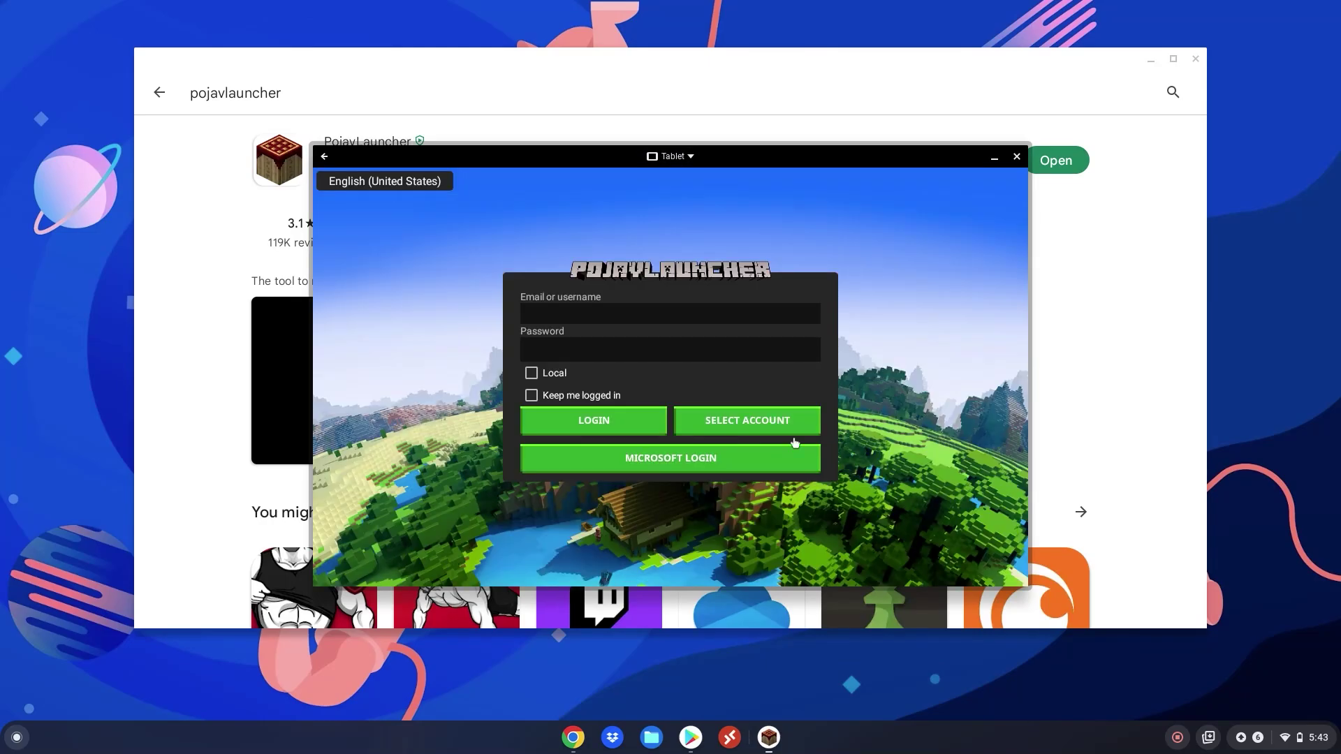
pyautogui.click(670, 458)
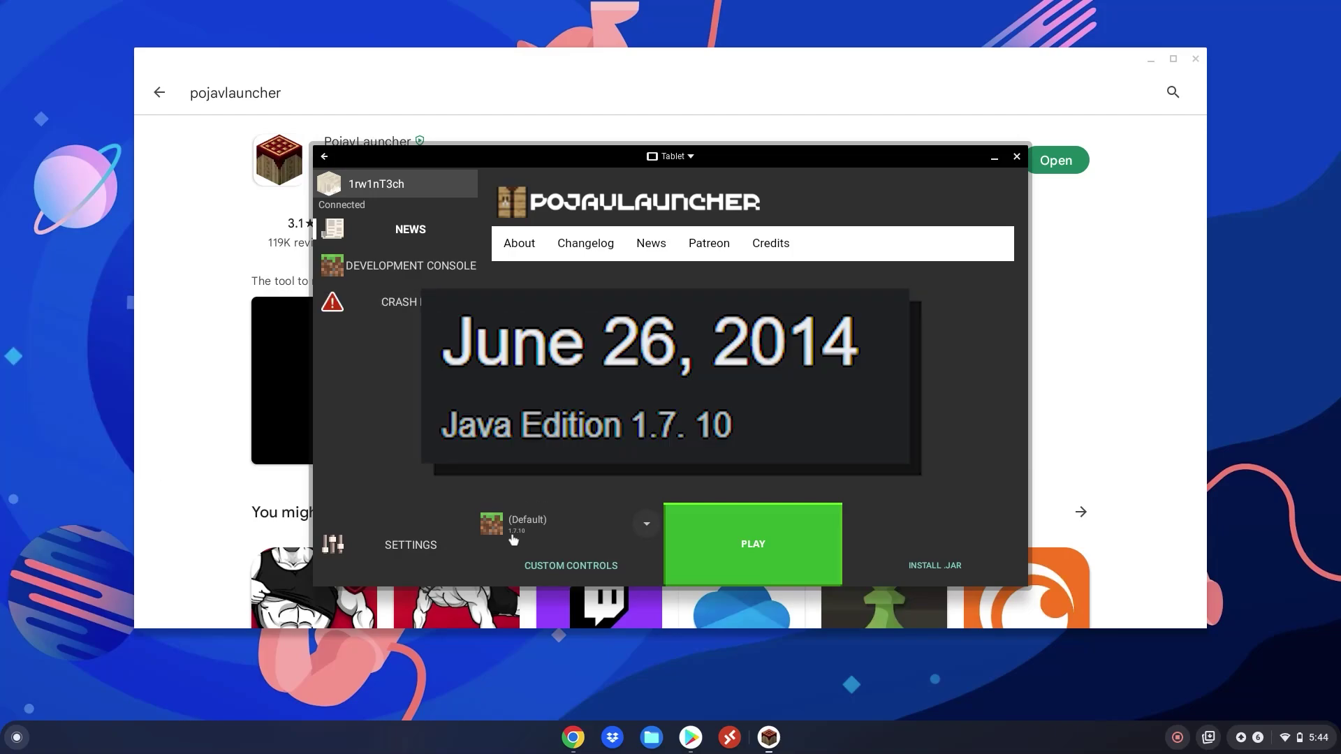
# Create a new launcher profile and set its game version to 1.19.
pyautogui.click(529, 530)
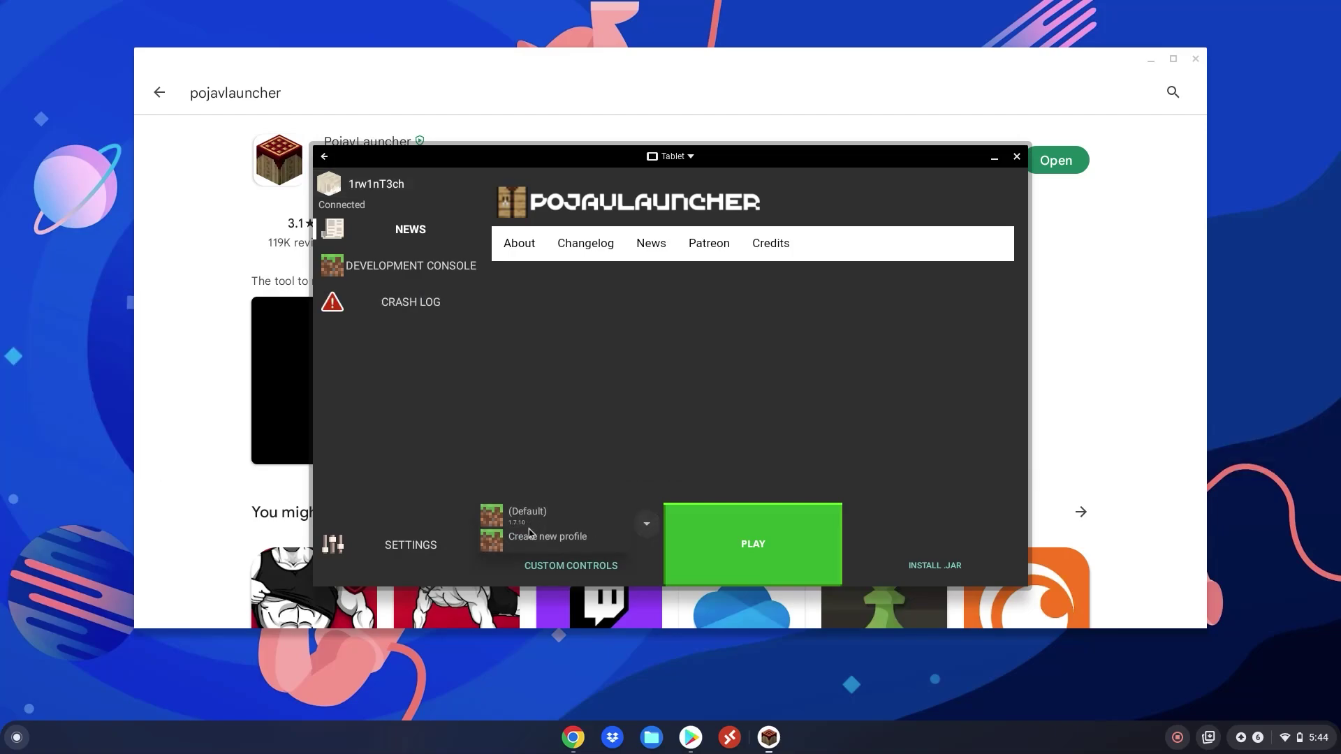
pyautogui.click(528, 536)
pyautogui.click(529, 440)
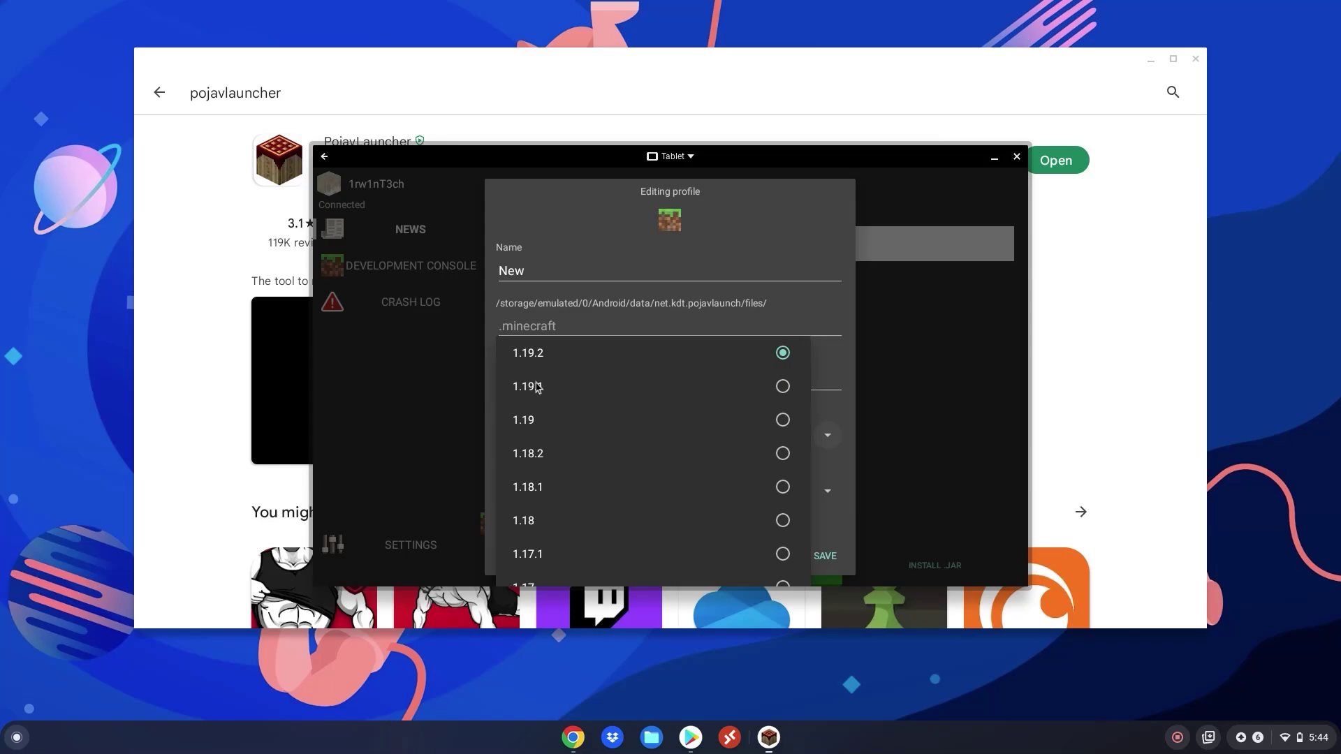
pyautogui.click(780, 423)
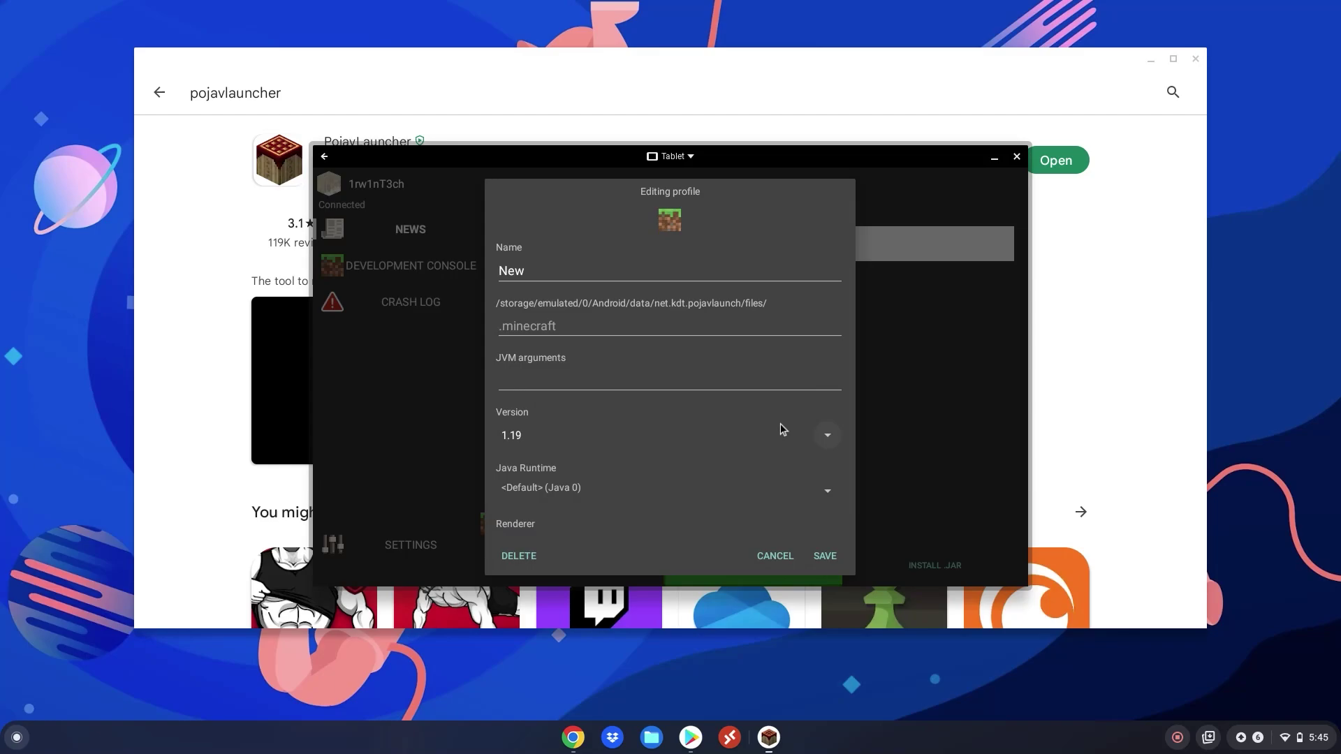
# Name the new profile Minecraft 1.19, save it, and make it the active profile.
pyautogui.click(574, 274)
pyautogui.moveTo(570, 273); pyautogui.dragTo(493, 270)
pyautogui.write('Minecraft 1.19')
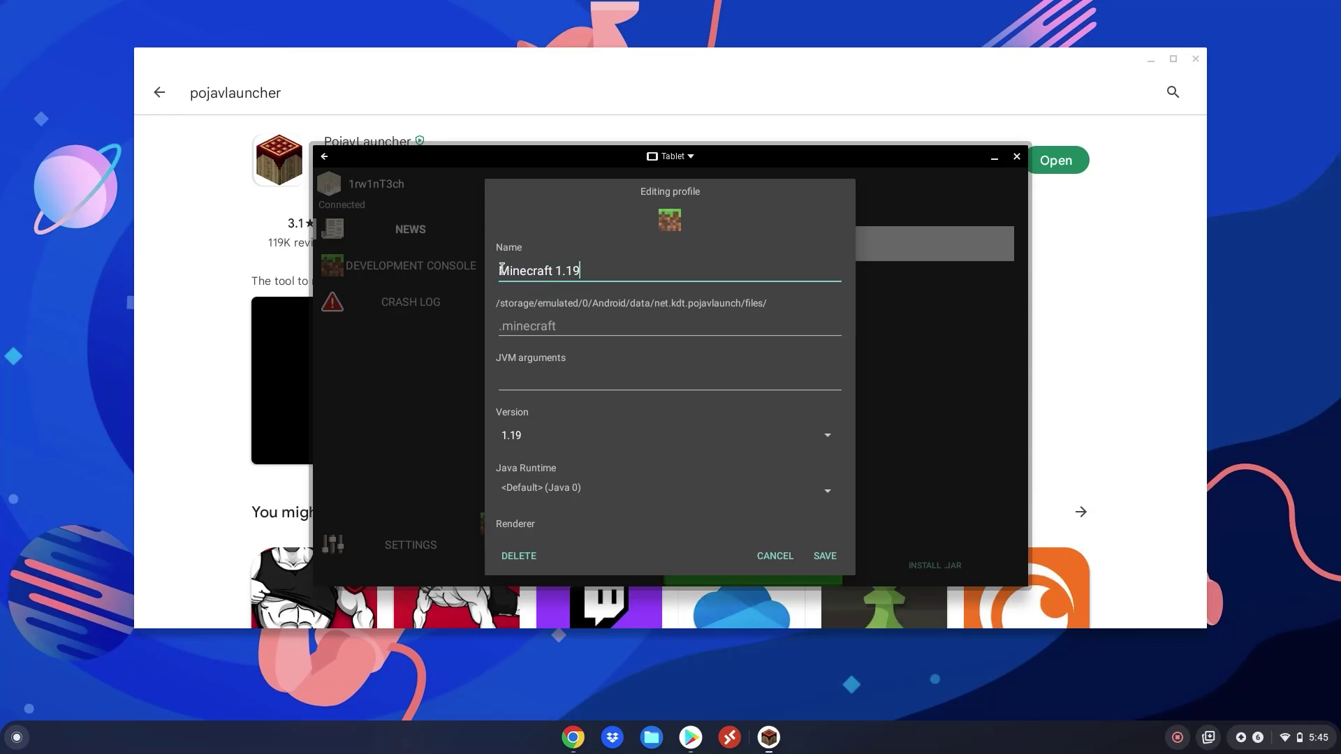
pyautogui.click(825, 555)
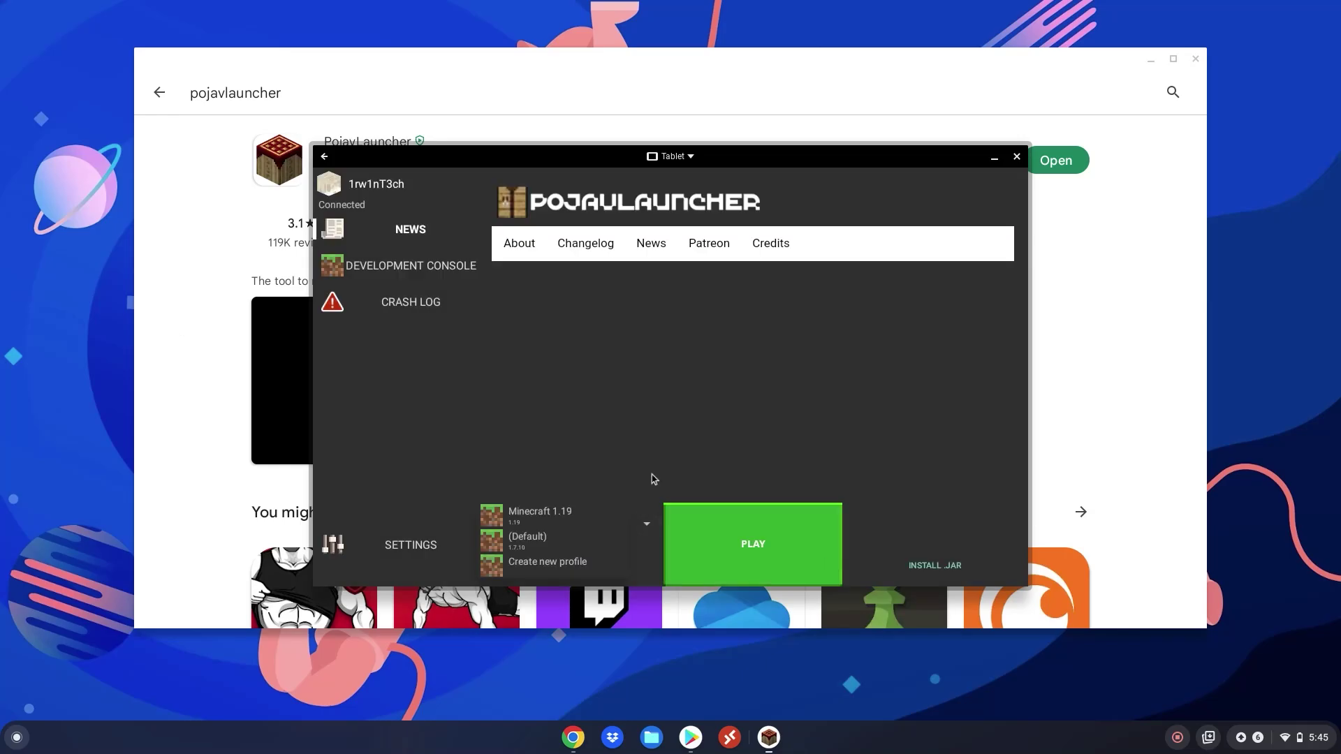
pyautogui.click(537, 515)
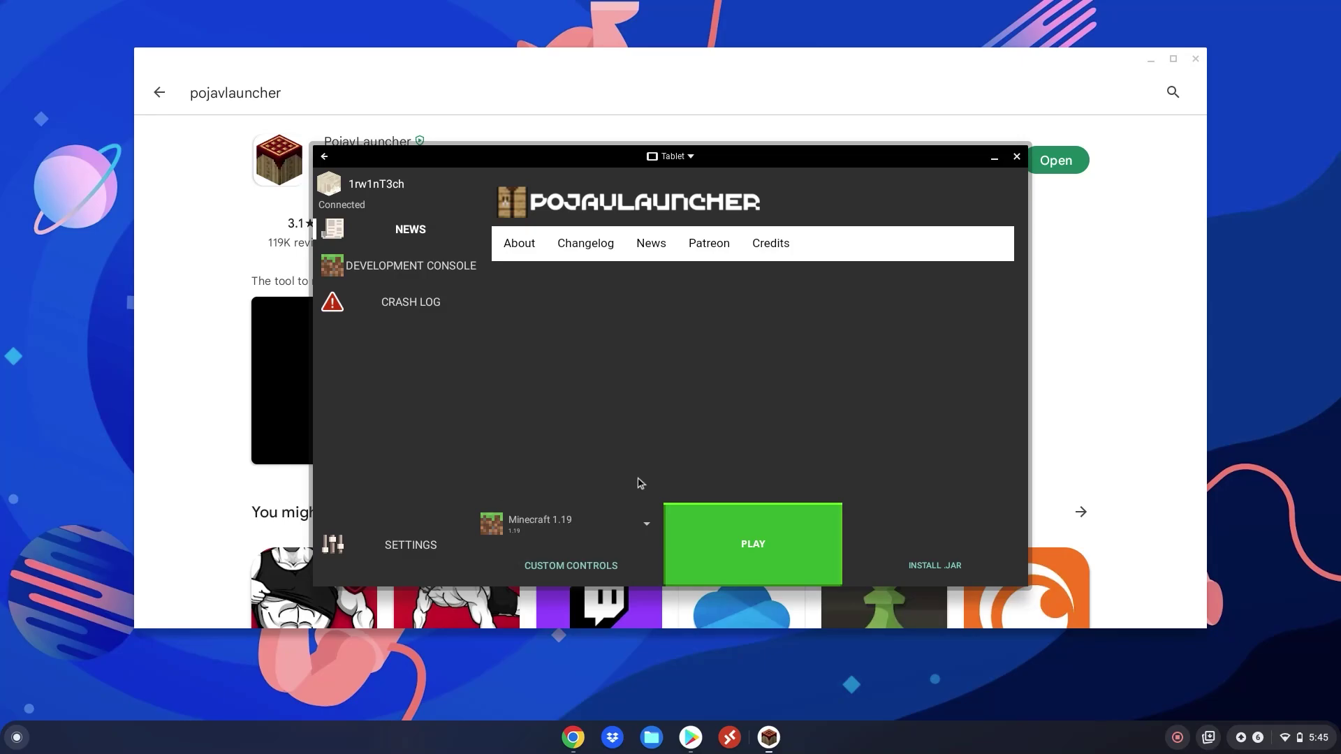
# Switch to Chrome and download OptiFine HD U H9 for Minecraft 1.19, skipping the ad page and closing the tab when done.
pyautogui.click(572, 736)
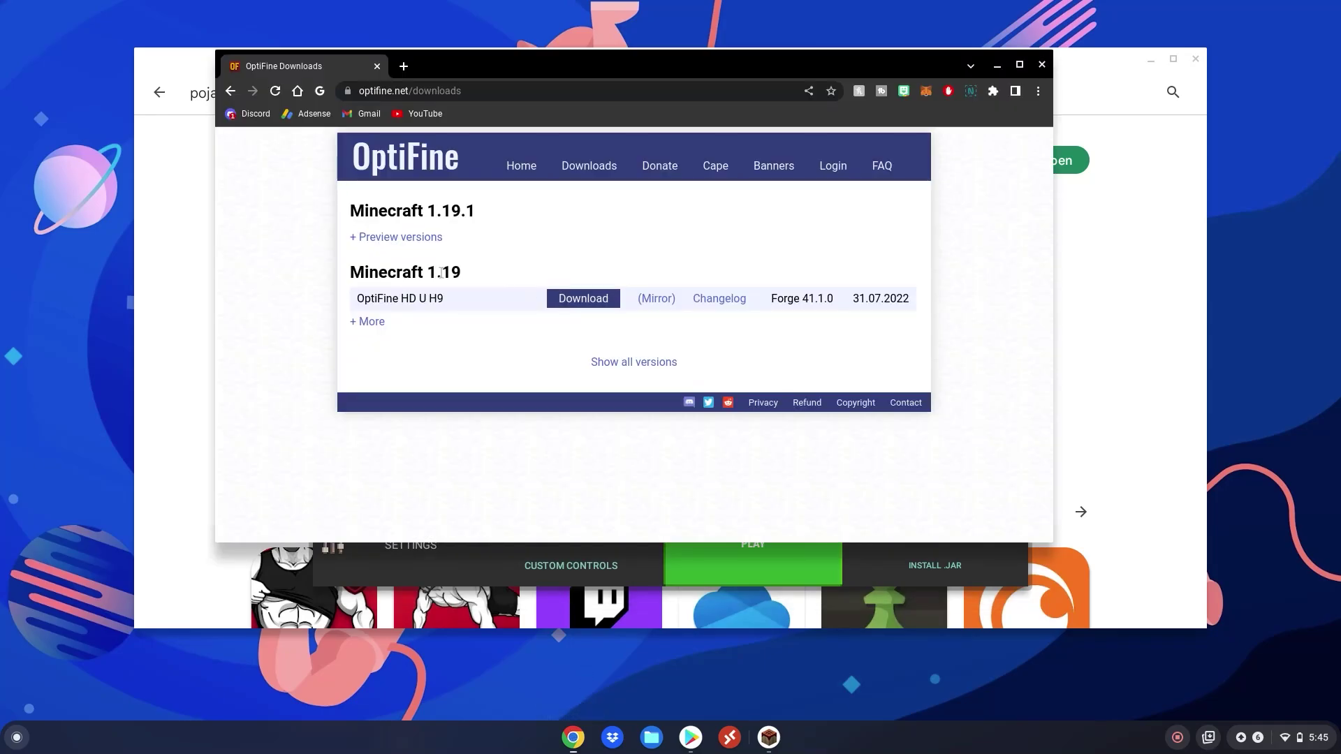
pyautogui.click(584, 303)
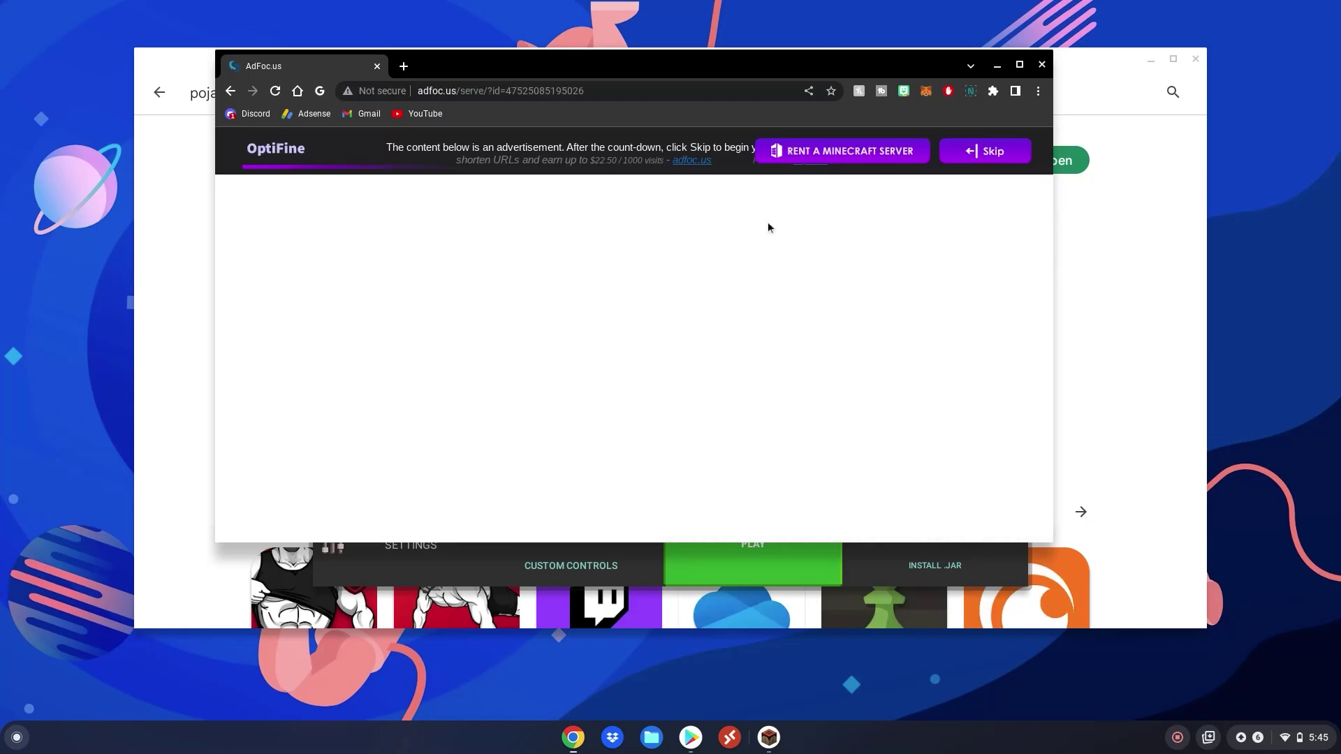
pyautogui.click(990, 156)
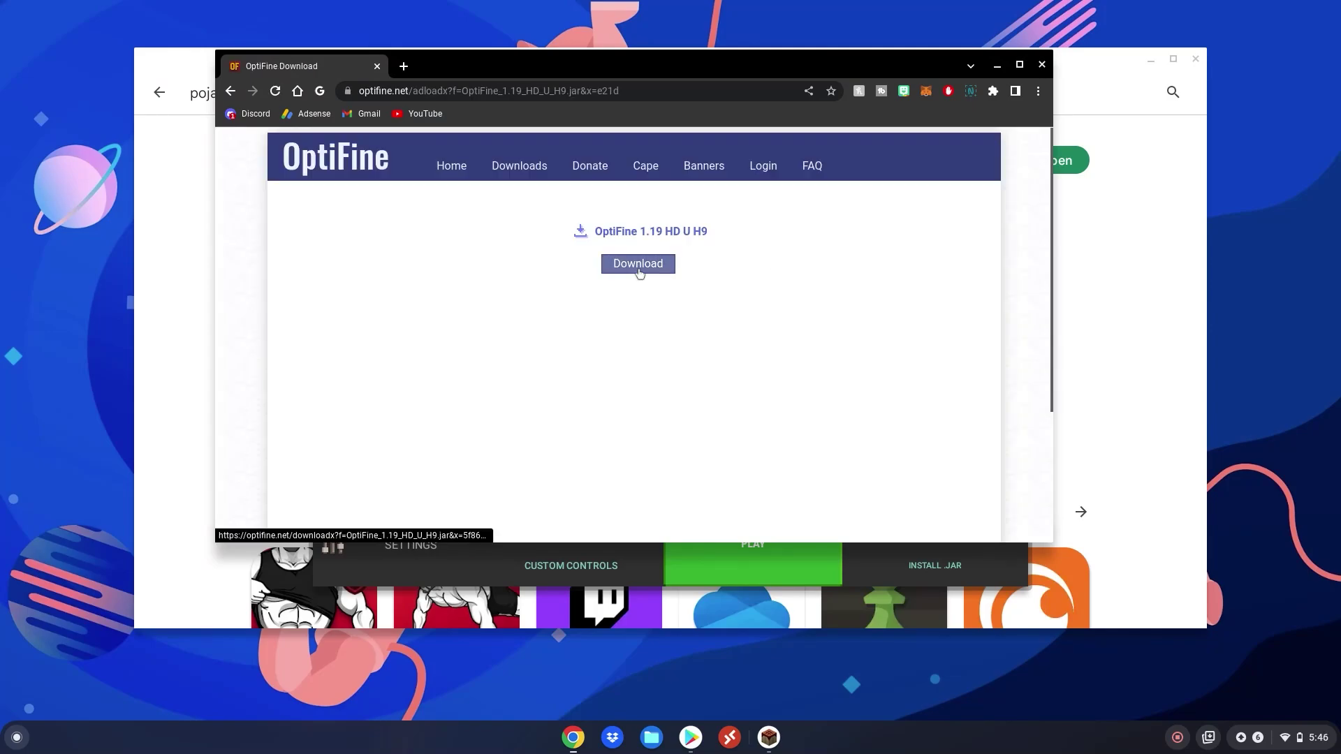
pyautogui.click(637, 264)
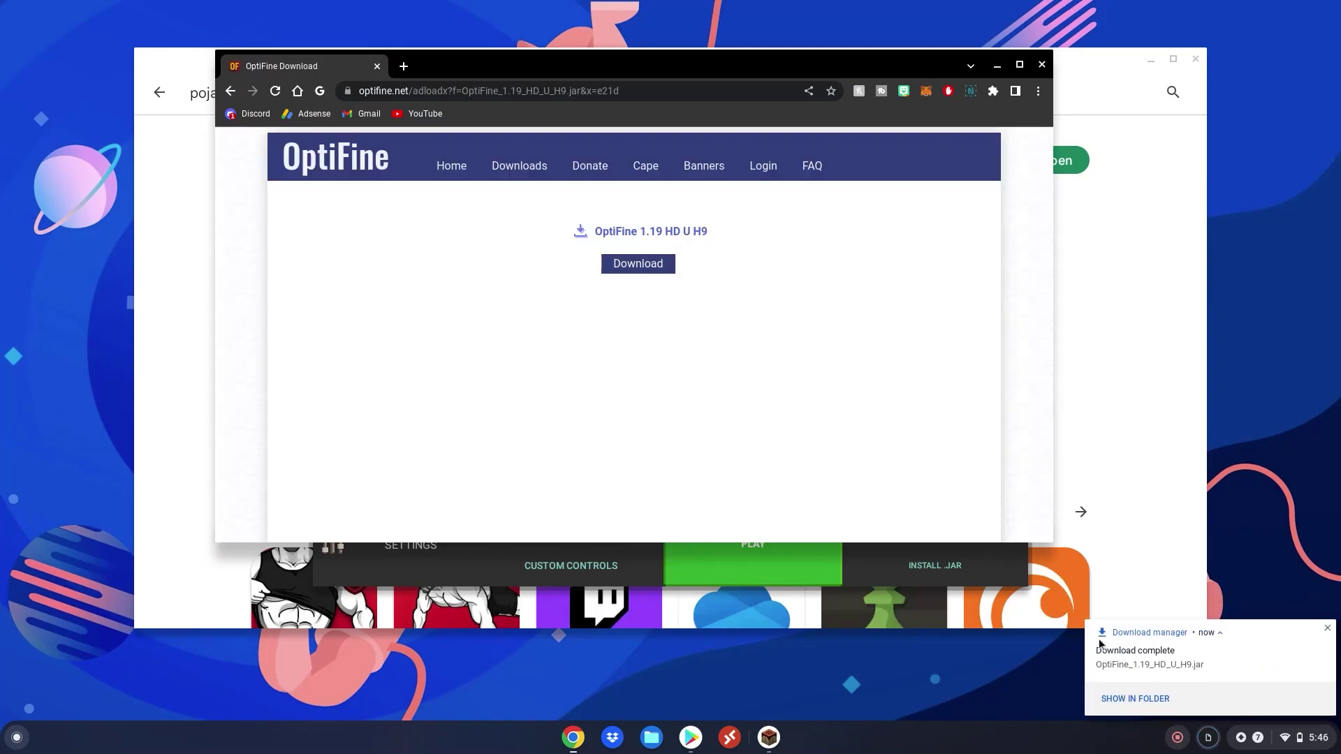
pyautogui.click(1327, 628)
pyautogui.click(378, 67)
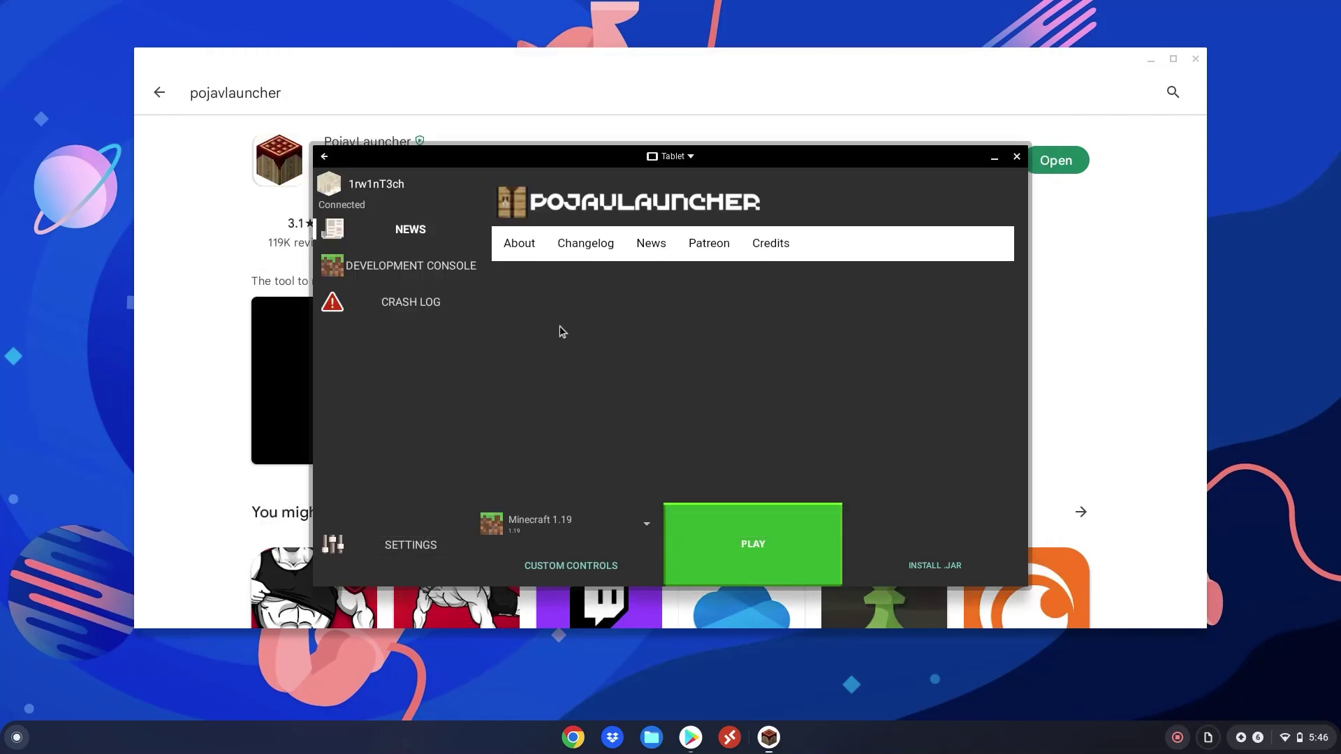
# Run OptiFine_1.19_HD_U_H9.jar from Downloads in PojavLauncher, then turn off and close the log output.
pyautogui.click(927, 567)
pyautogui.click(650, 262)
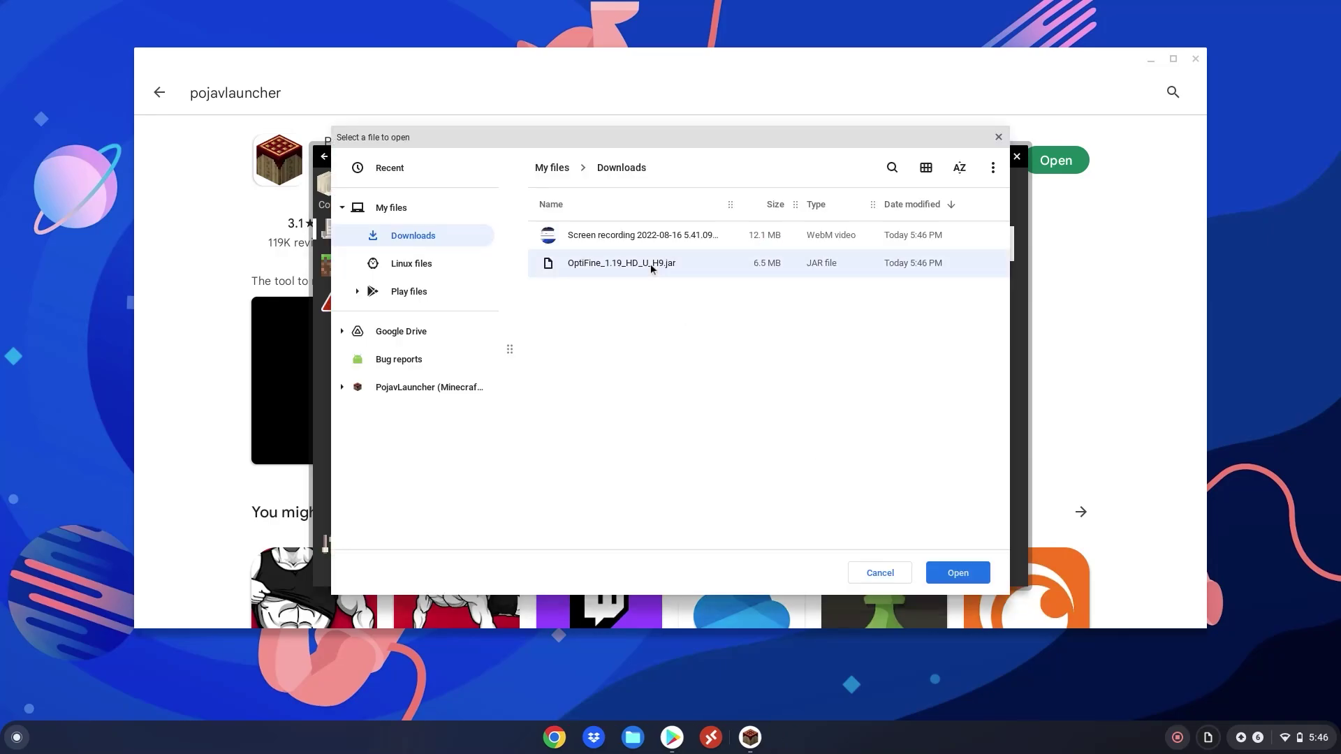
pyautogui.click(958, 573)
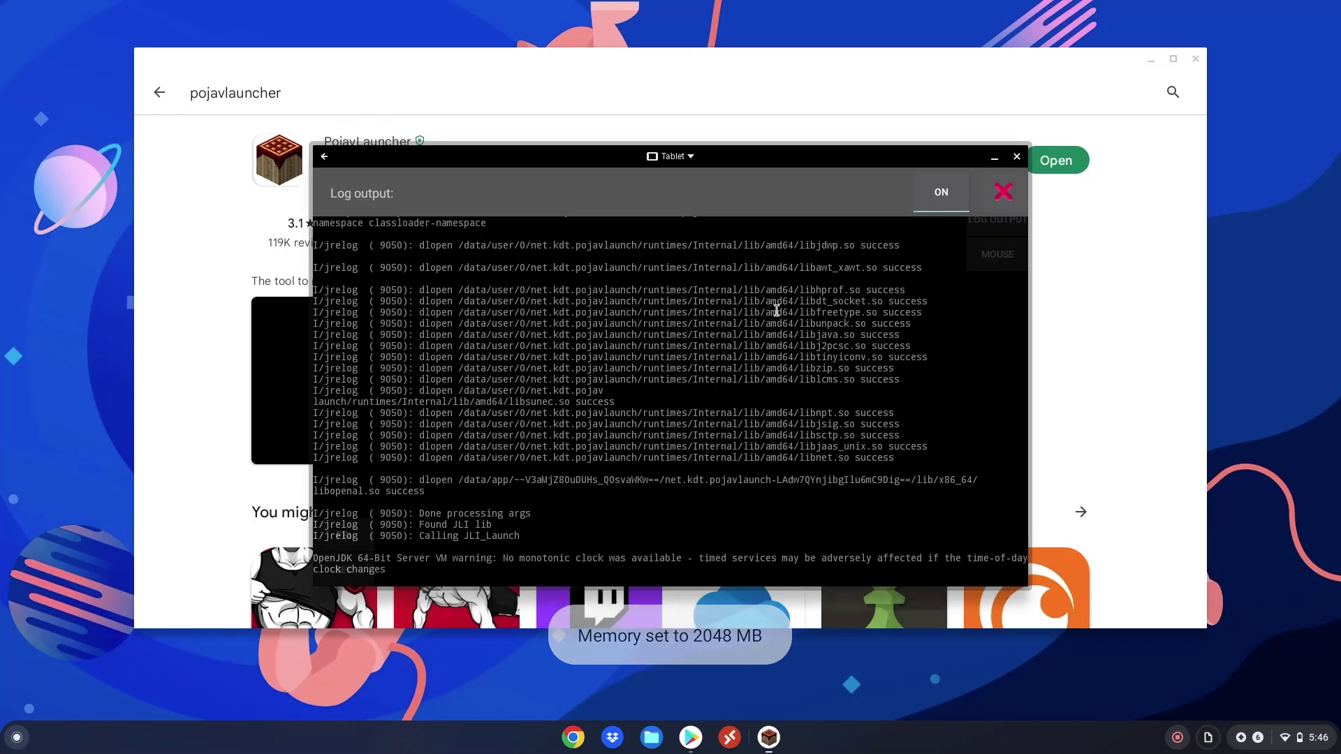
pyautogui.click(940, 193)
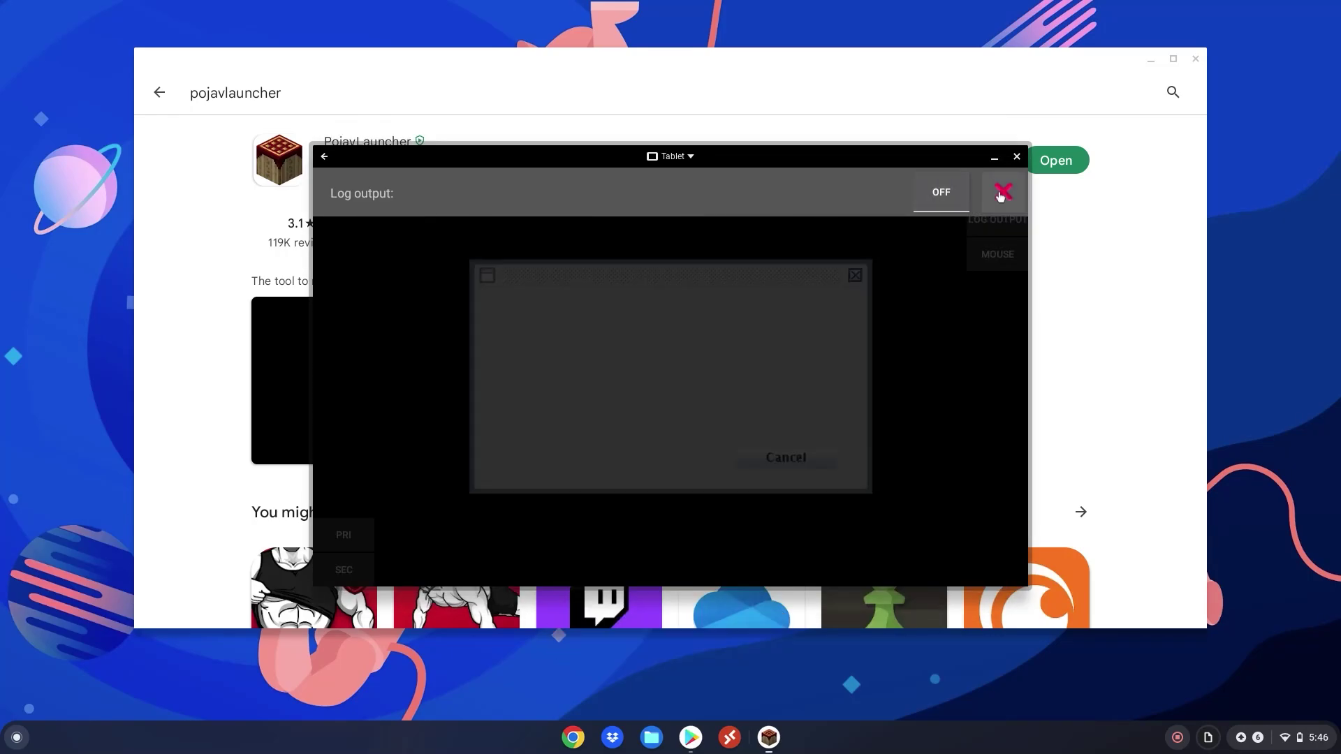
pyautogui.click(1001, 194)
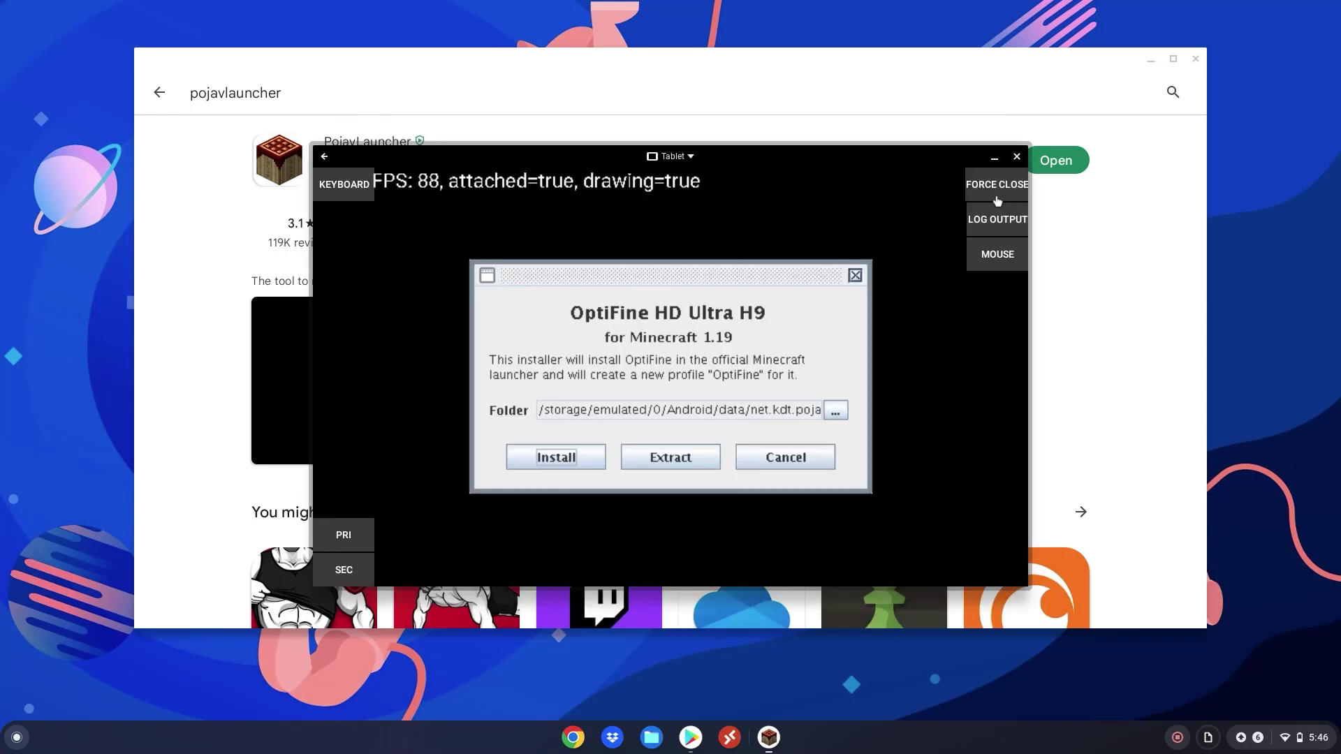
# Try to extract OptiFine HD Ultra H9 from its installer using the virtual mouse.
pyautogui.click(986, 259)
pyautogui.click(349, 534)
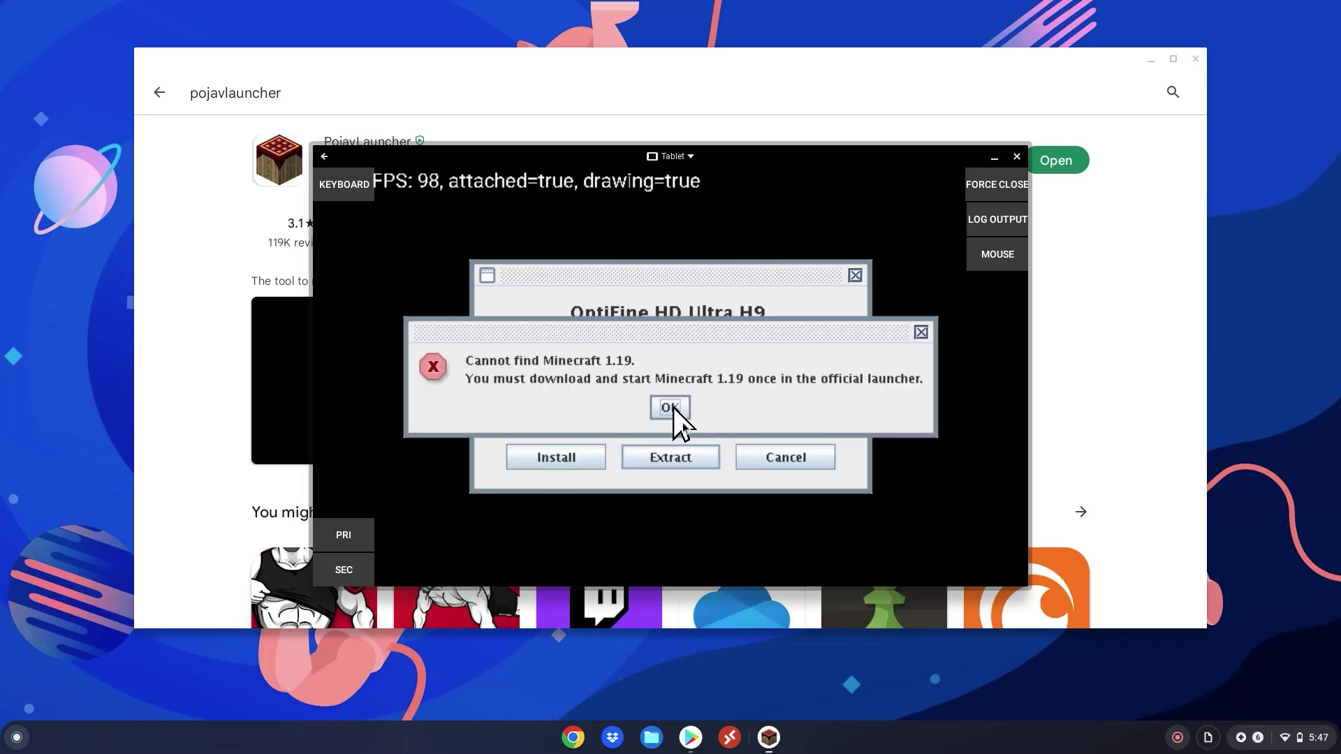
pyautogui.click(671, 410)
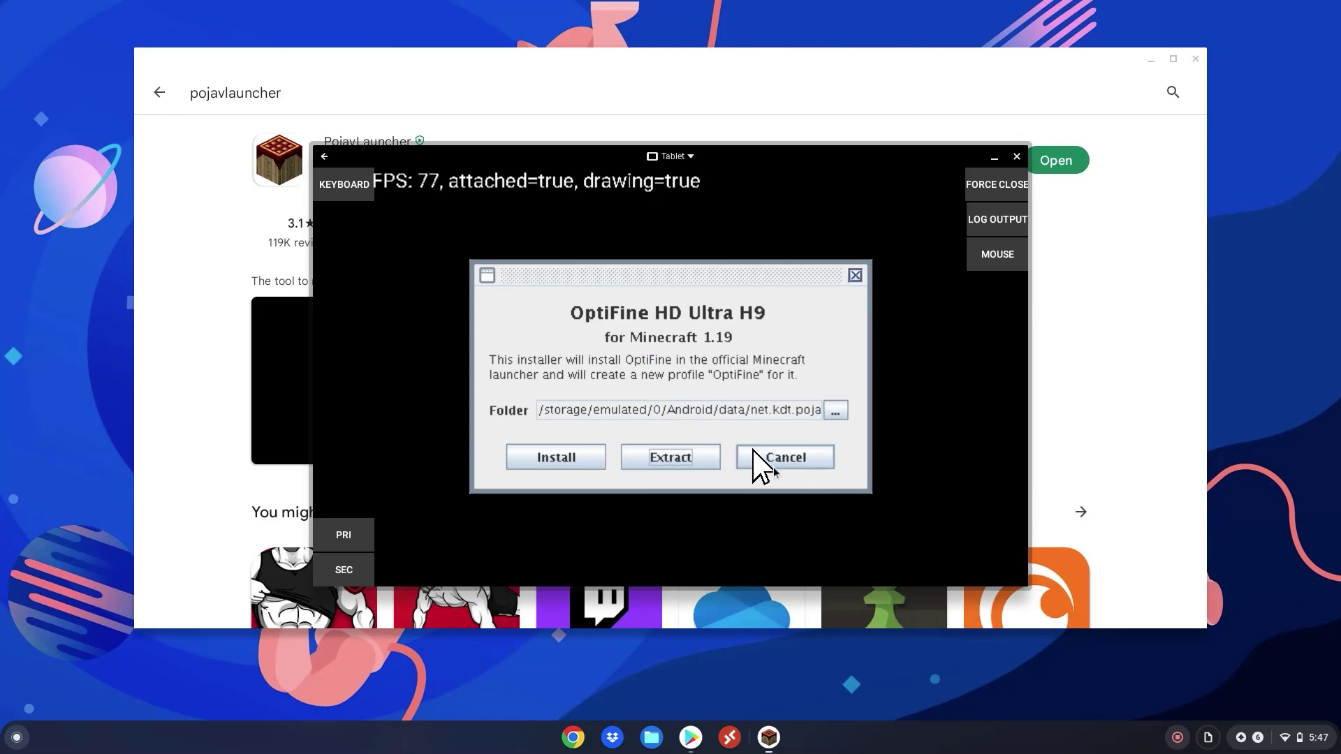
# Cancel the OptiFine installer and force close its session.
pyautogui.click(333, 542)
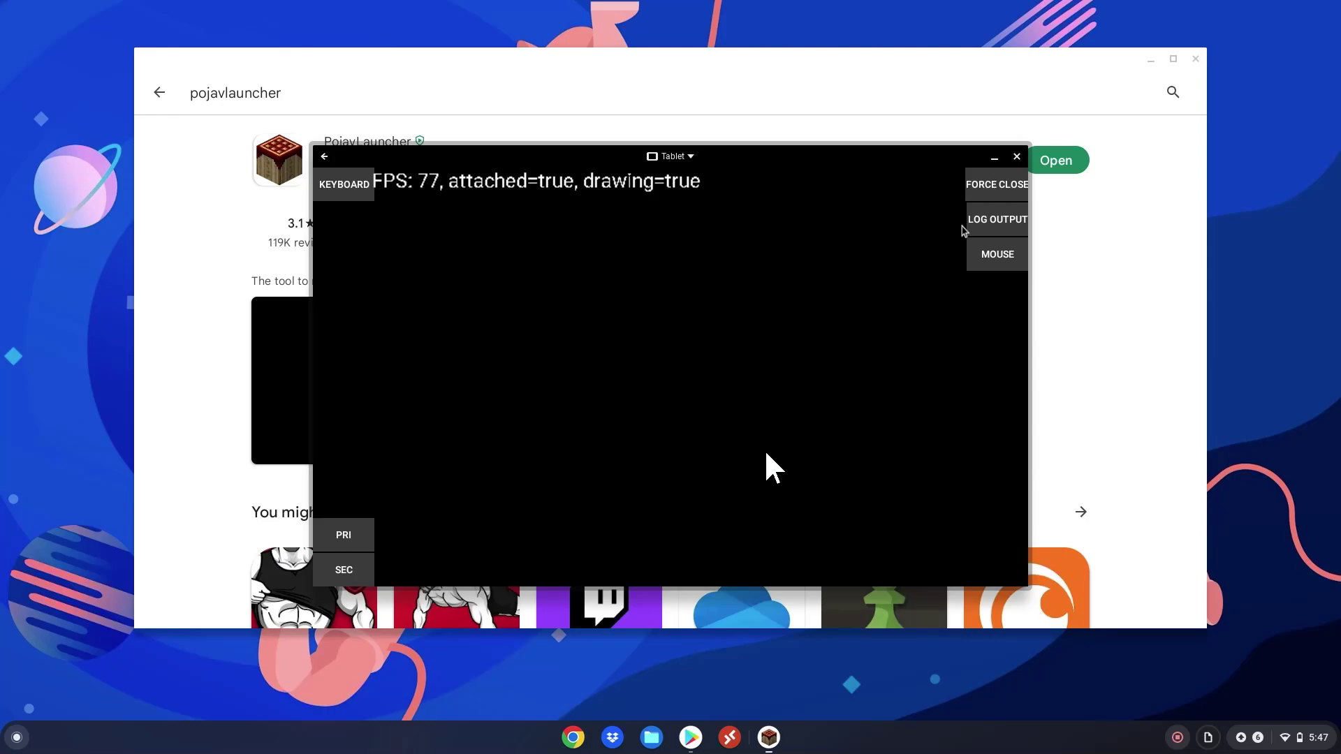
pyautogui.click(984, 190)
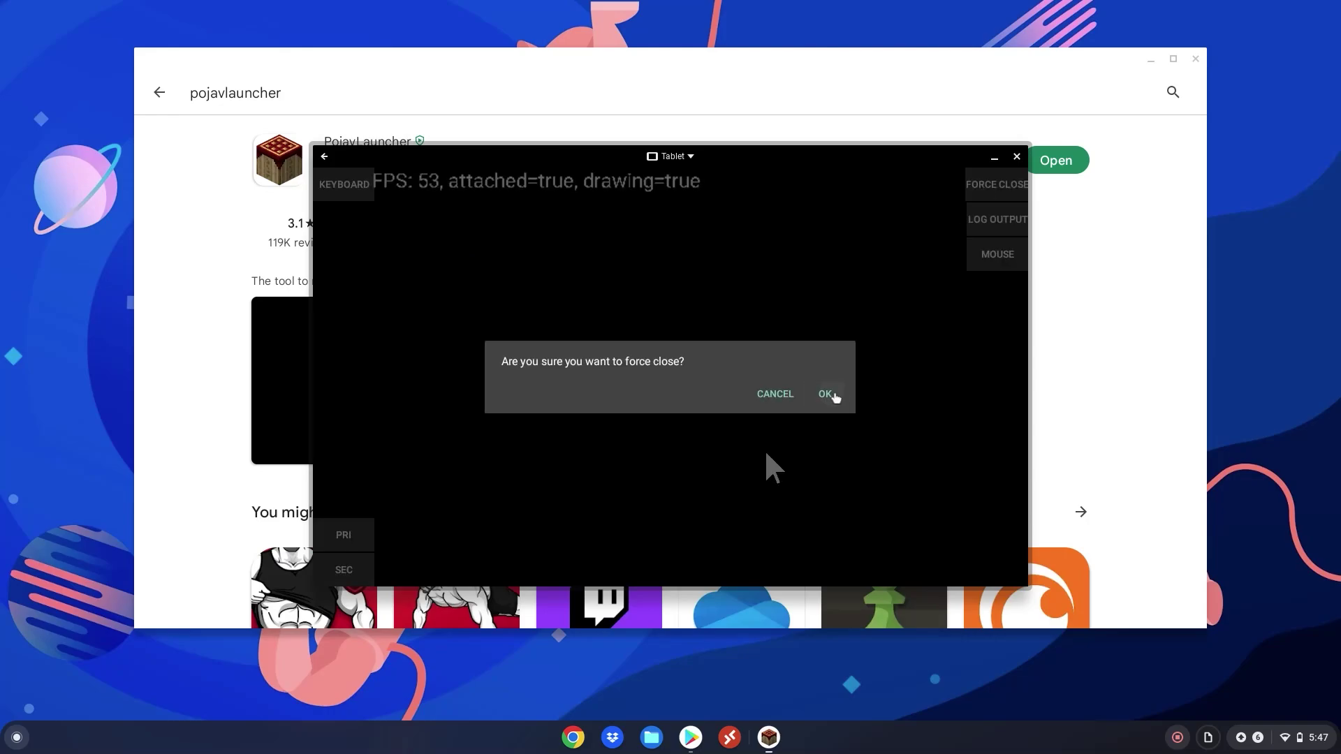
pyautogui.click(834, 395)
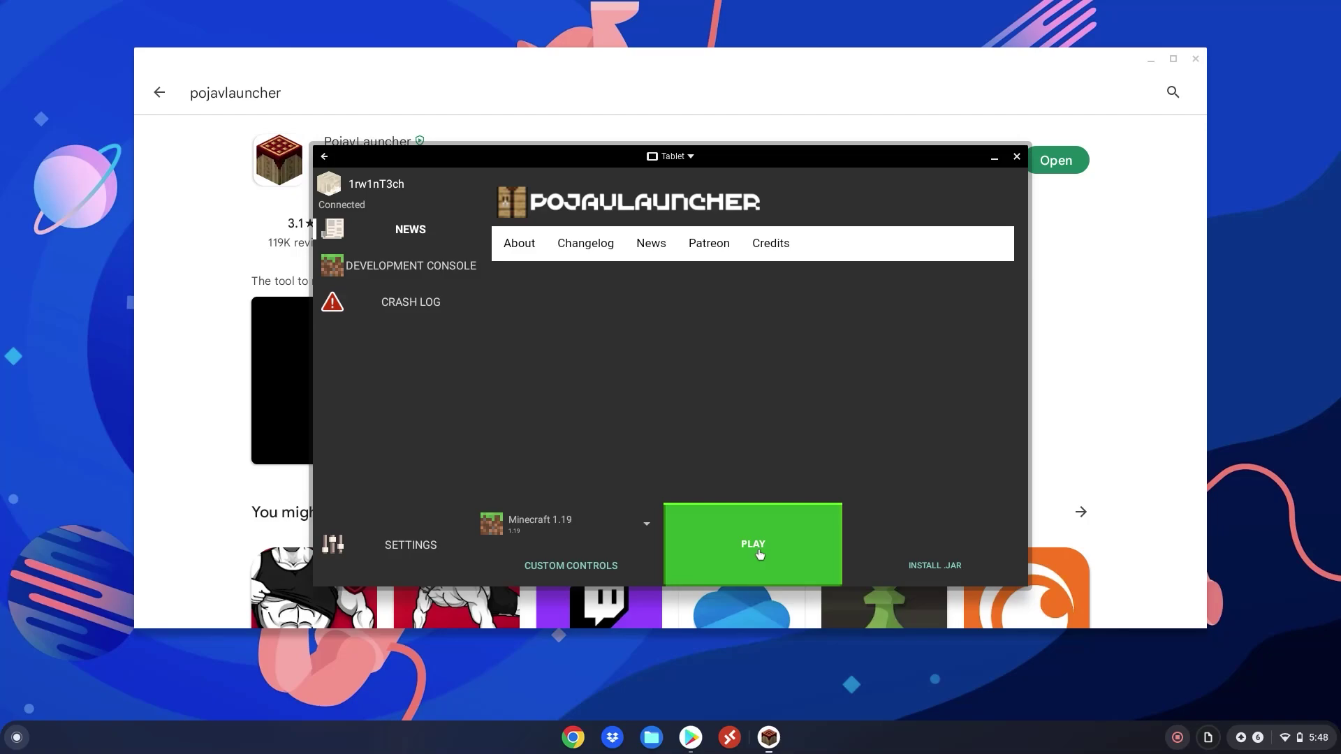
# Launch the Minecraft 1.19 profile once, quit the game from its title screen, and reopen PojavLauncher.
pyautogui.click(759, 553)
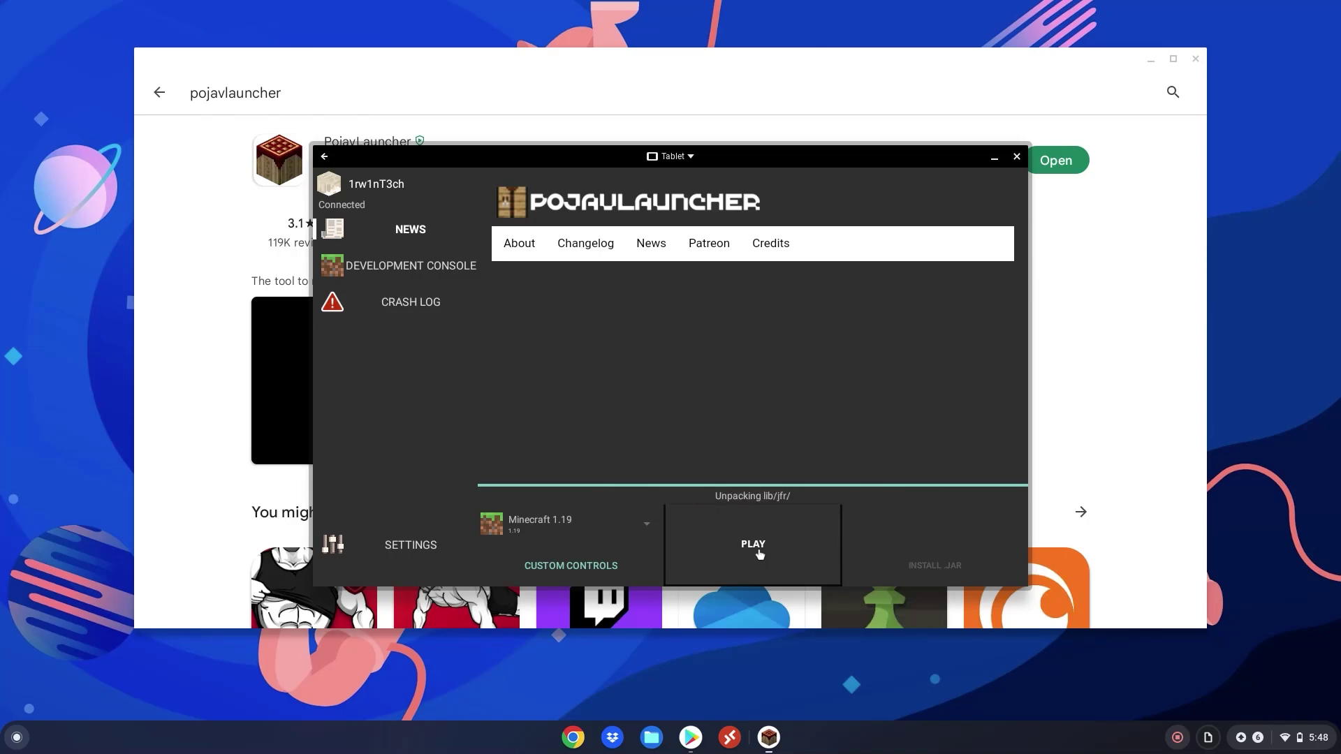
pyautogui.click(759, 555)
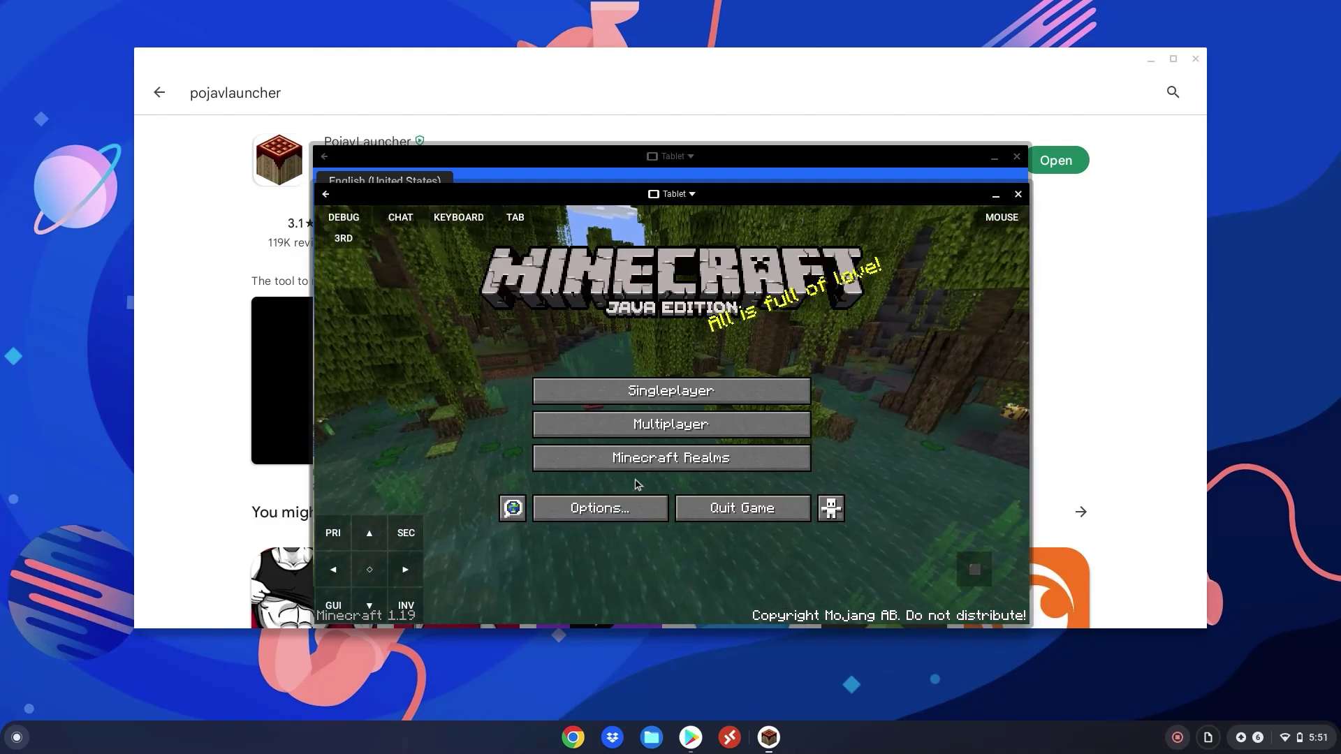
pyautogui.click(726, 509)
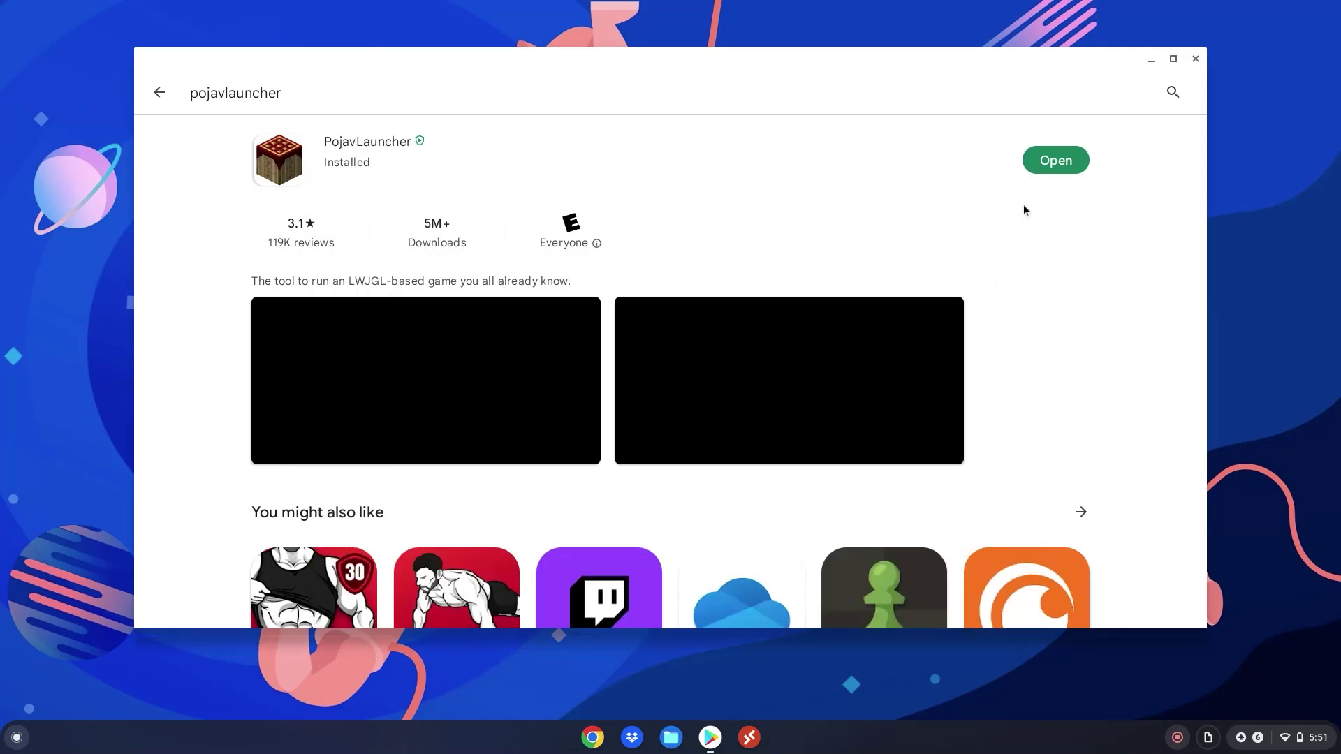
pyautogui.click(1051, 161)
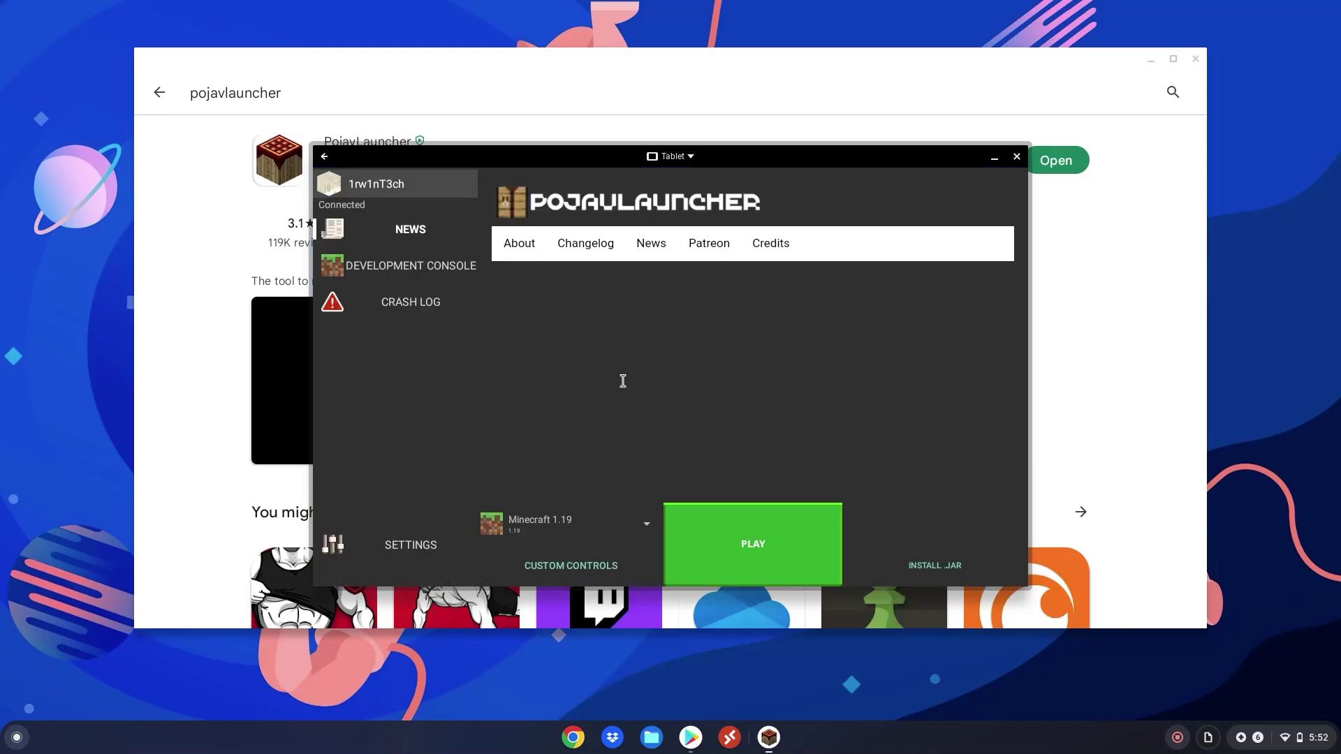
# Run OptiFine_1.19_HD_U_H9.jar from Downloads as the jar to install, with its log output turned off and closed.
pyautogui.click(931, 577)
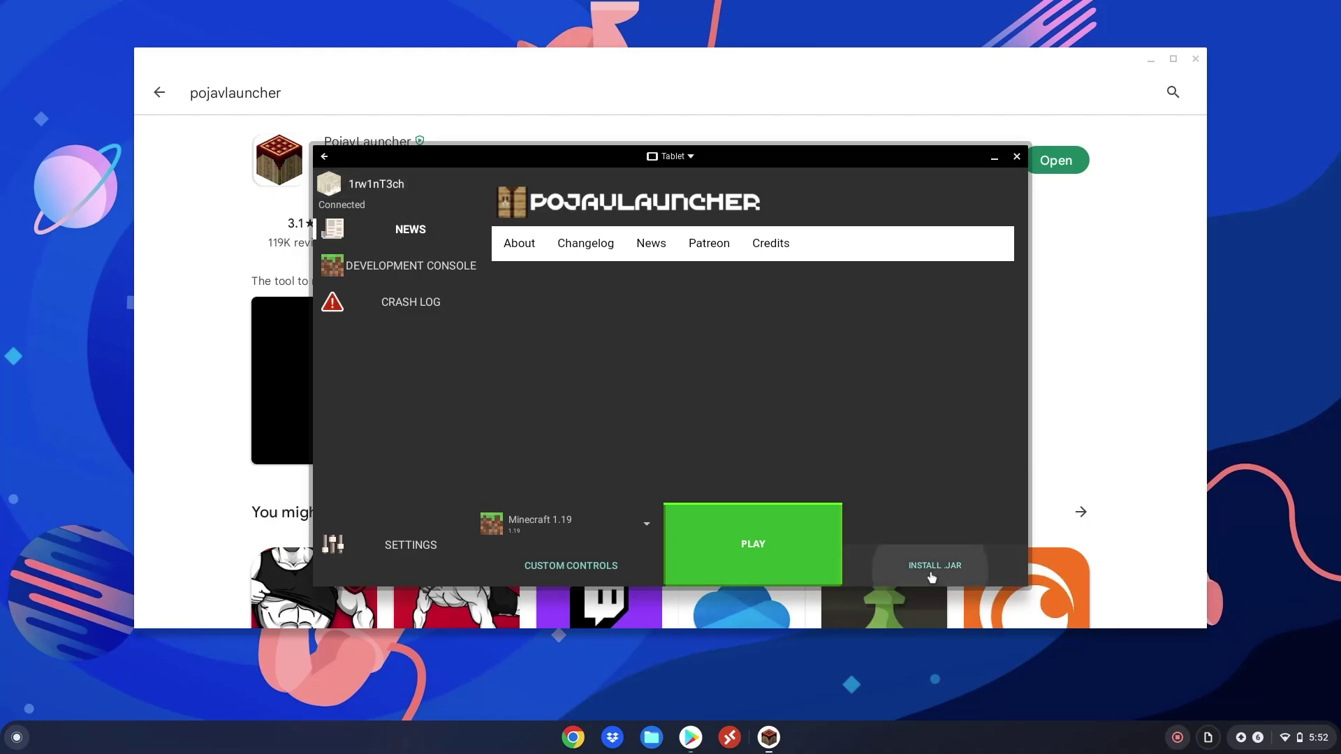
pyautogui.click(602, 262)
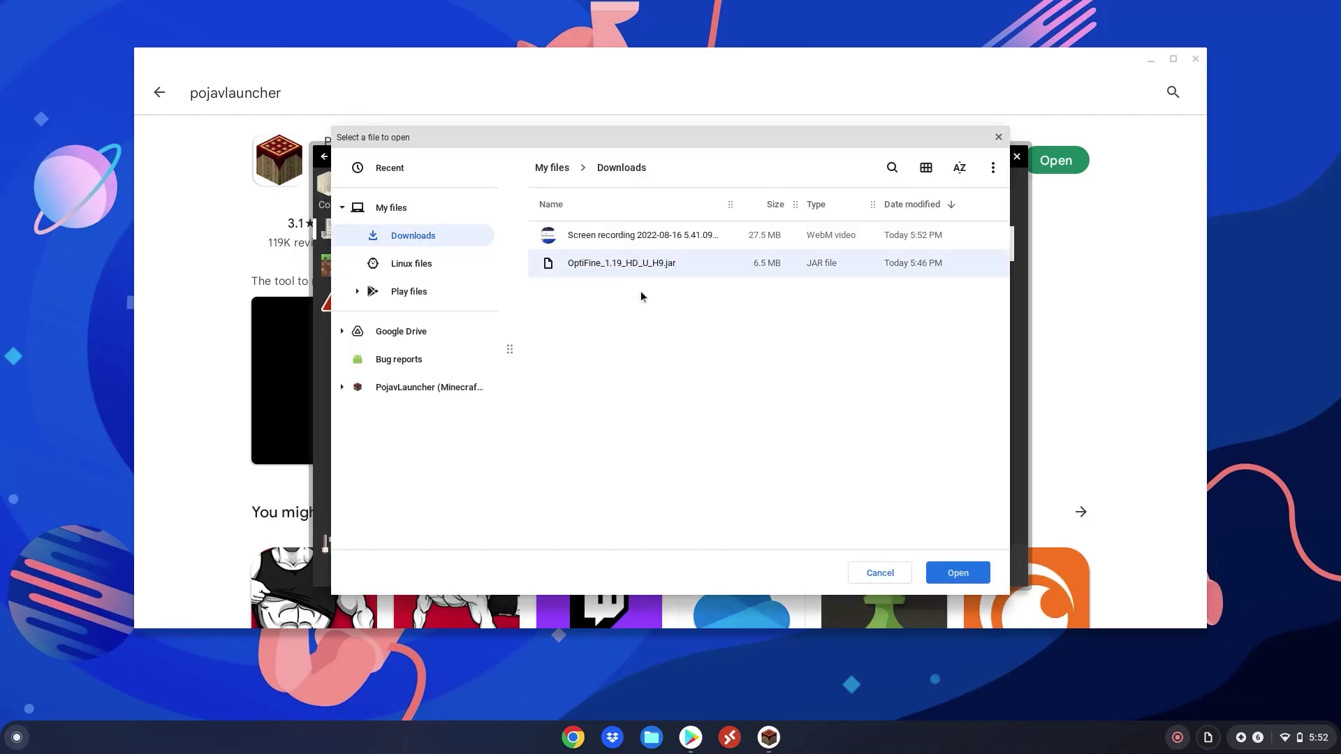
pyautogui.click(958, 572)
pyautogui.click(948, 198)
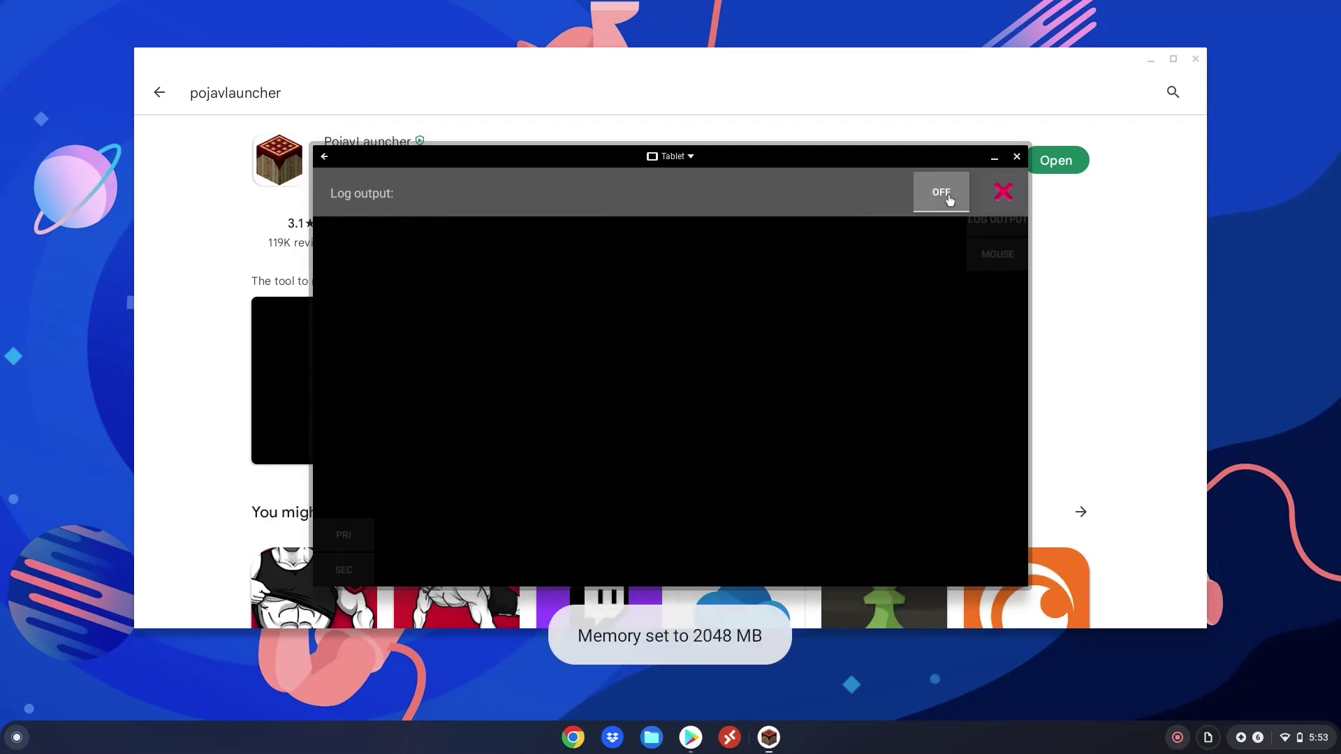
pyautogui.click(1003, 193)
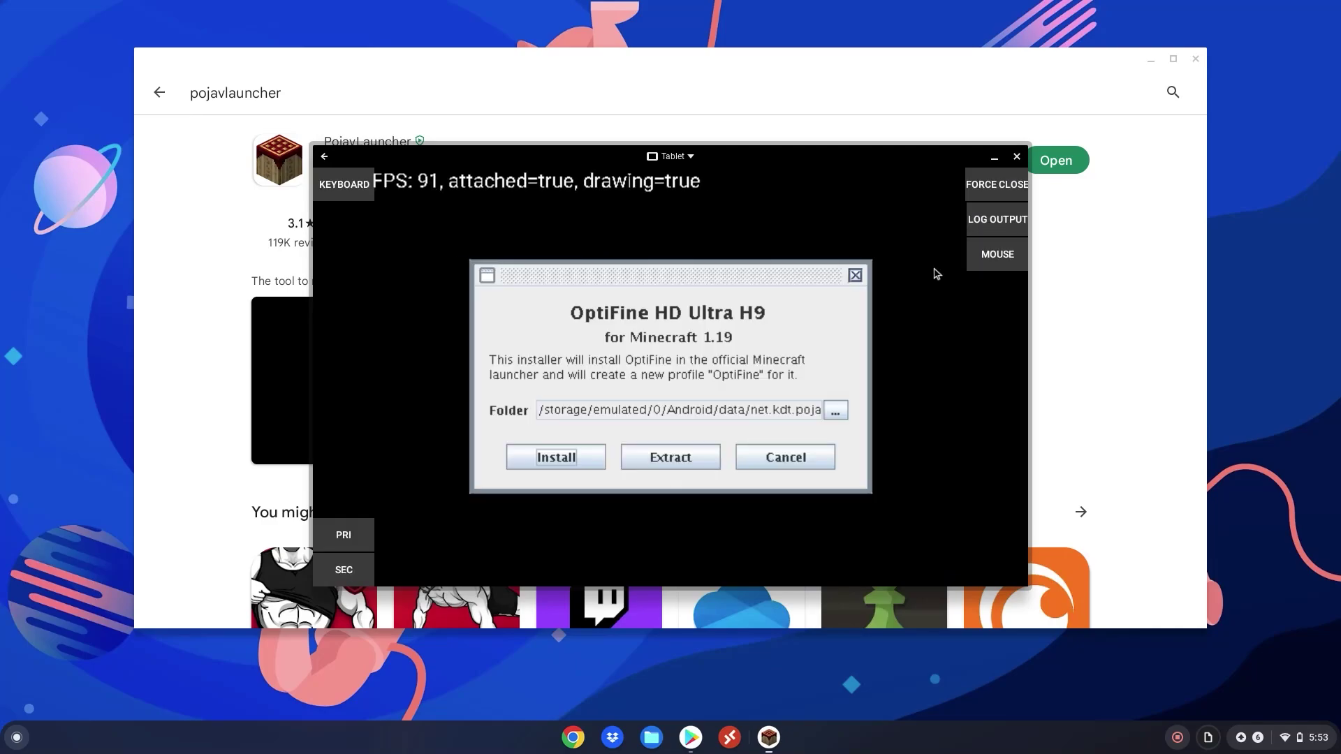
# Install OptiFine HD Ultra H9 in the preset folder using the virtual mouse, then force close the installer session.
pyautogui.click(992, 254)
pyautogui.click(343, 535)
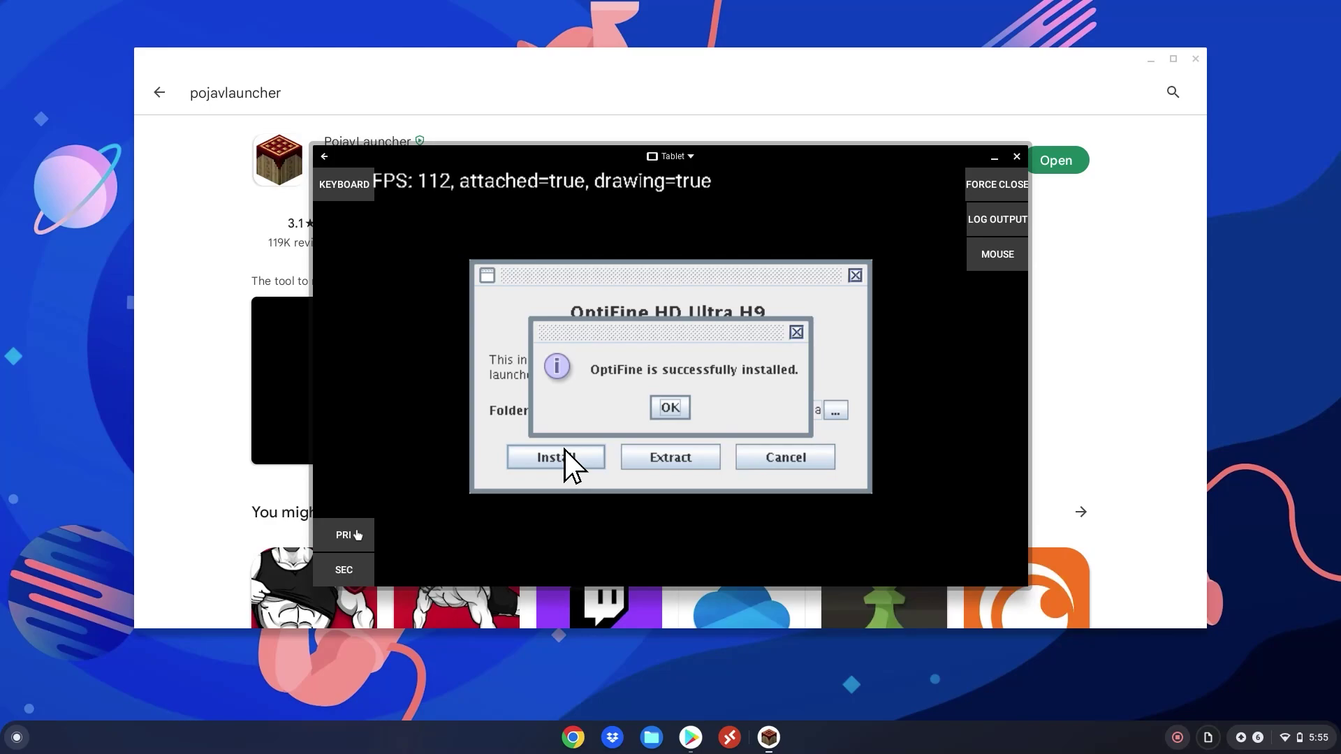
pyautogui.click(667, 403)
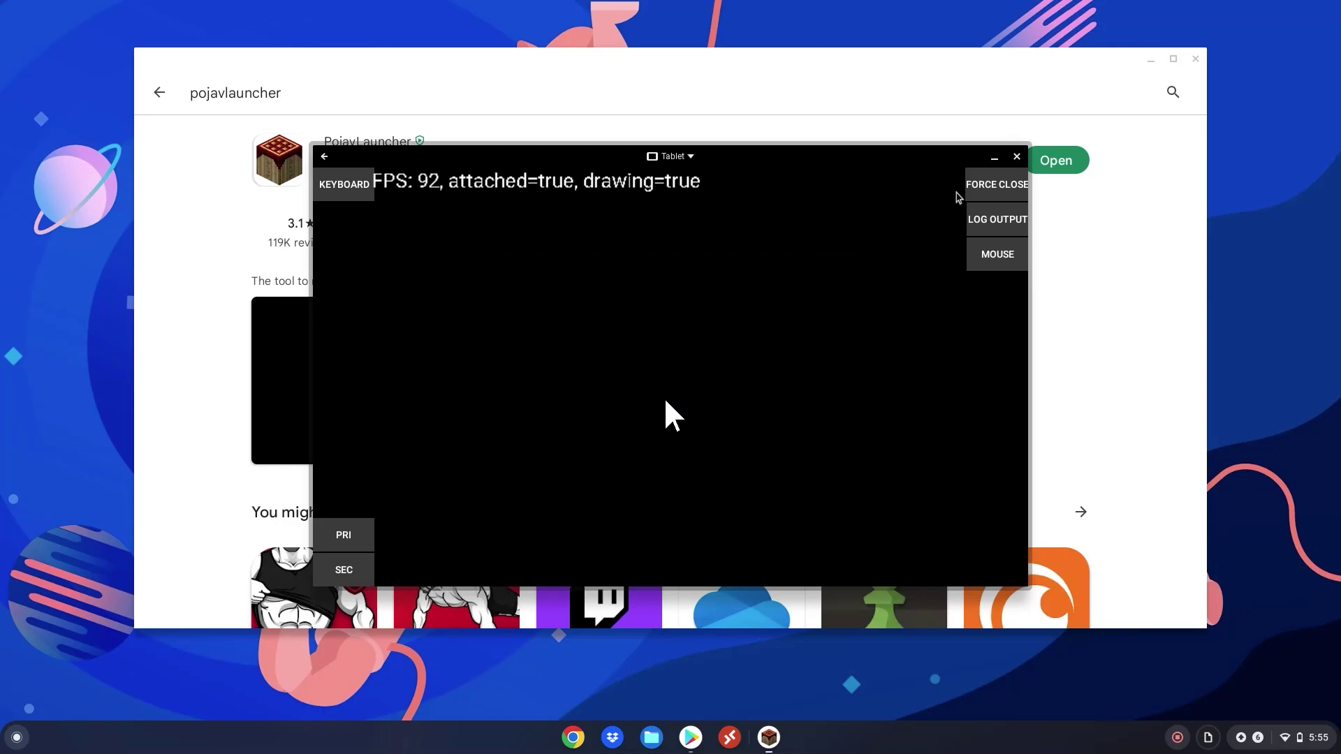
pyautogui.click(1005, 184)
pyautogui.click(826, 396)
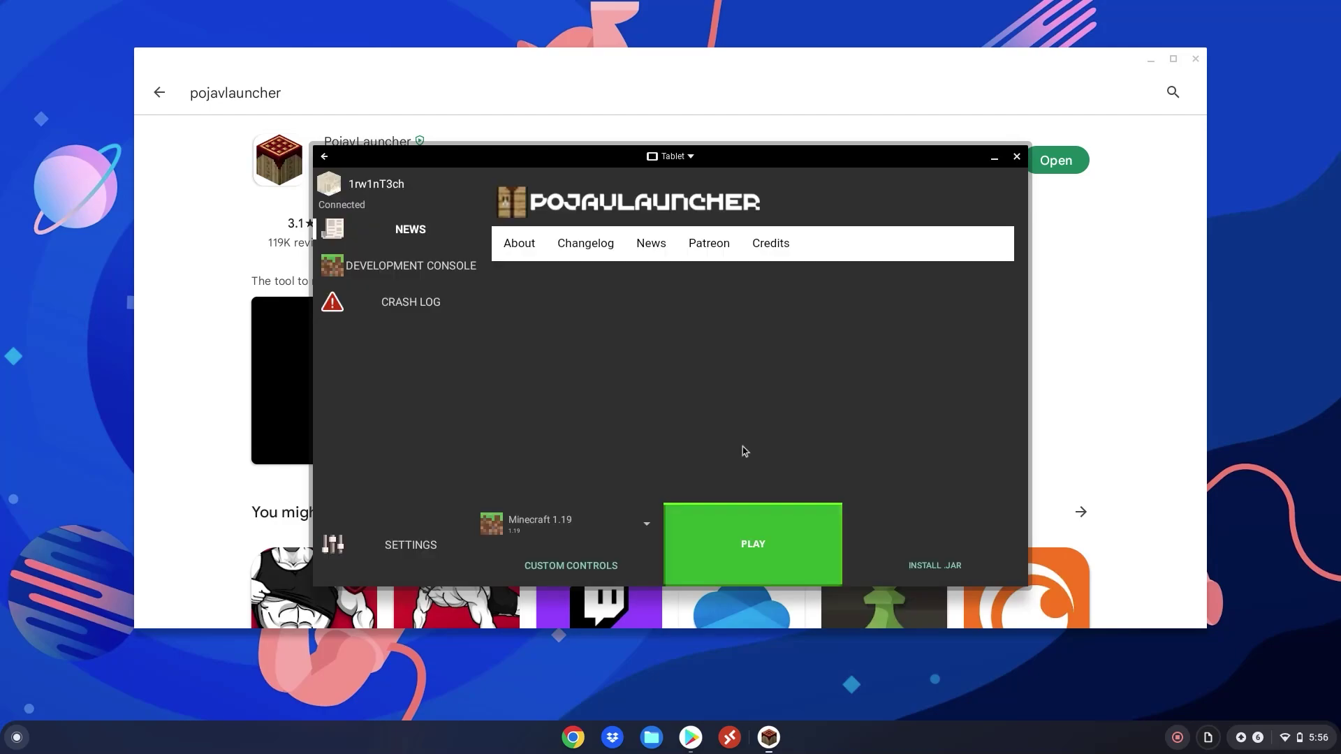
# Select the OptiFine profile for 1.19-OptiFine_HD_U_H9 and launch the game with it.
pyautogui.click(608, 523)
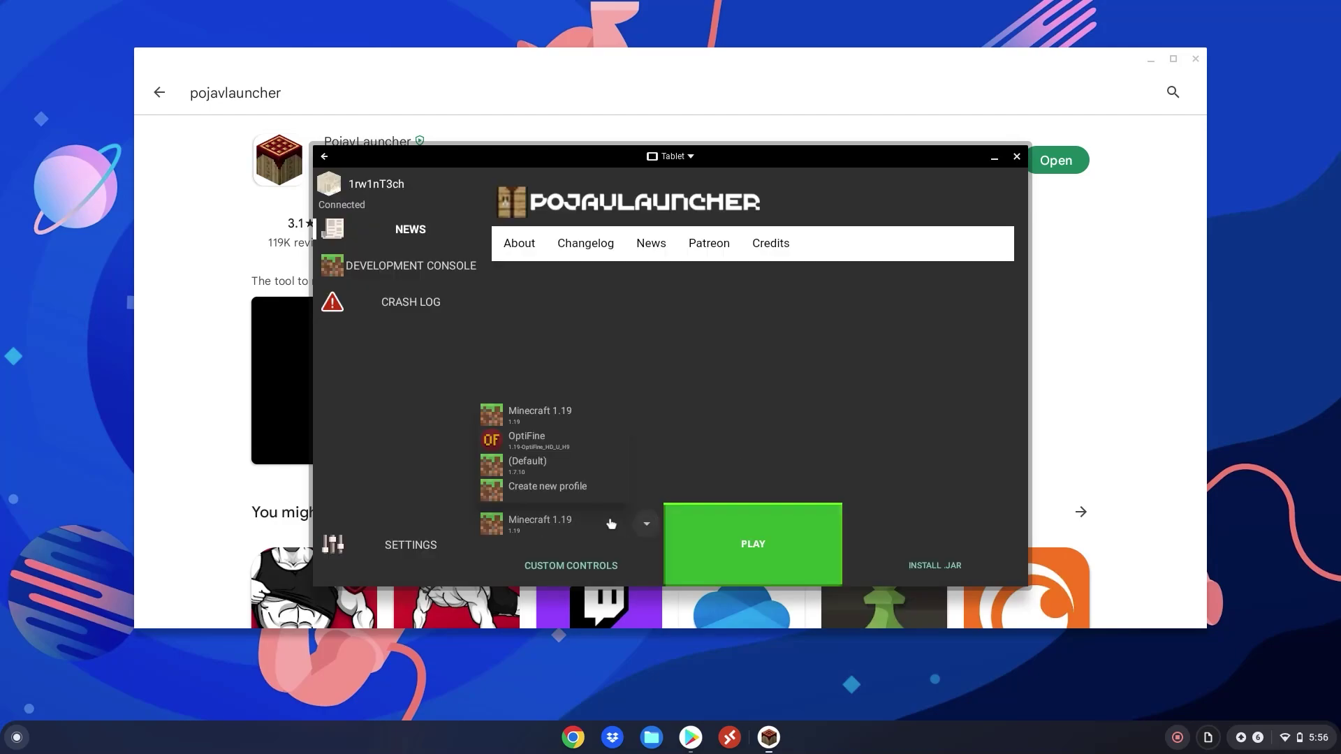
pyautogui.click(531, 438)
pyautogui.click(708, 543)
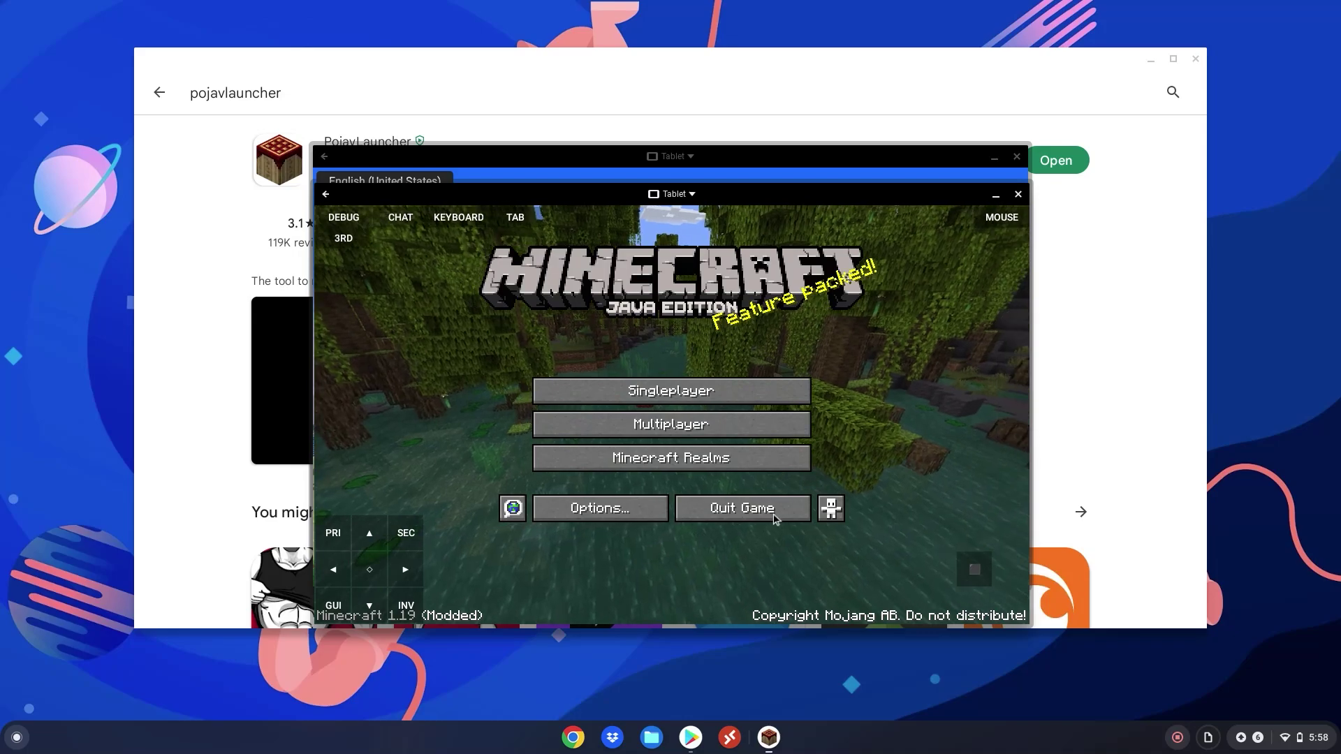
# Start creating a new singleplayer world and switch its game mode to Hardcore.
pyautogui.click(676, 395)
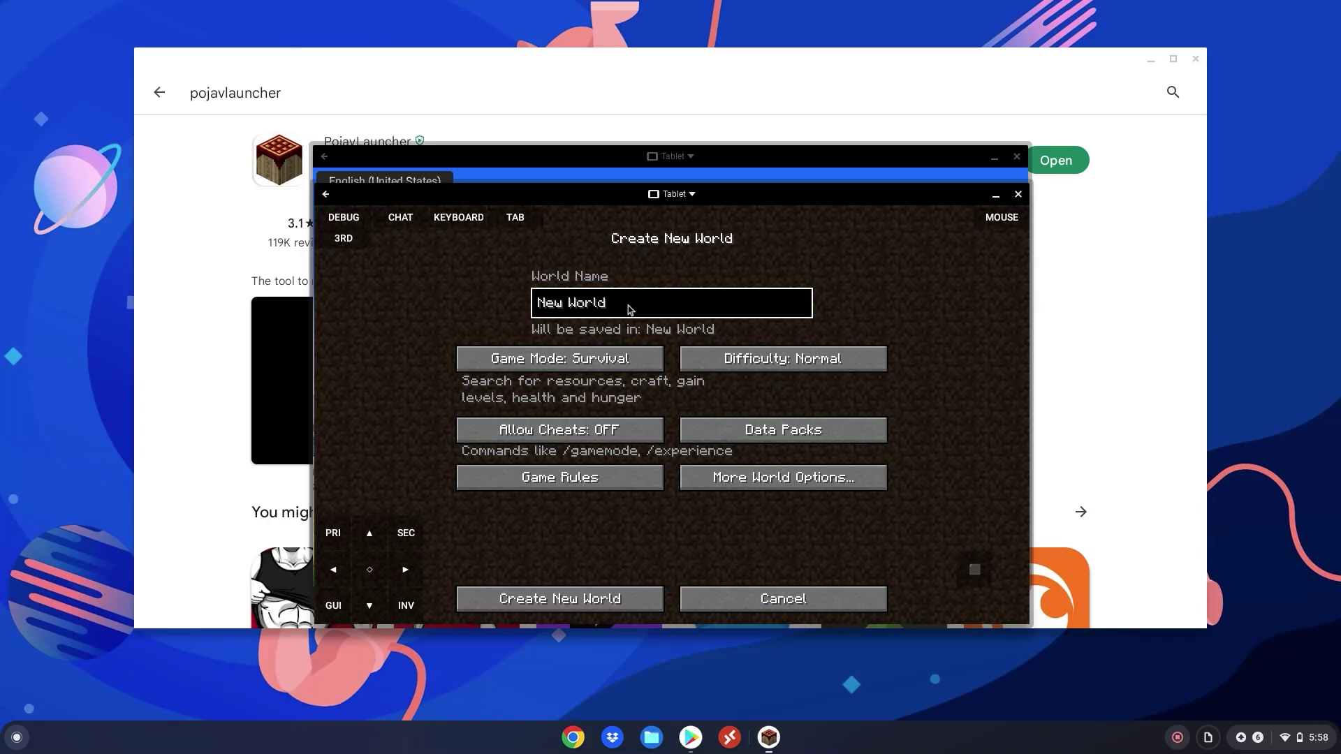
pyautogui.click(586, 363)
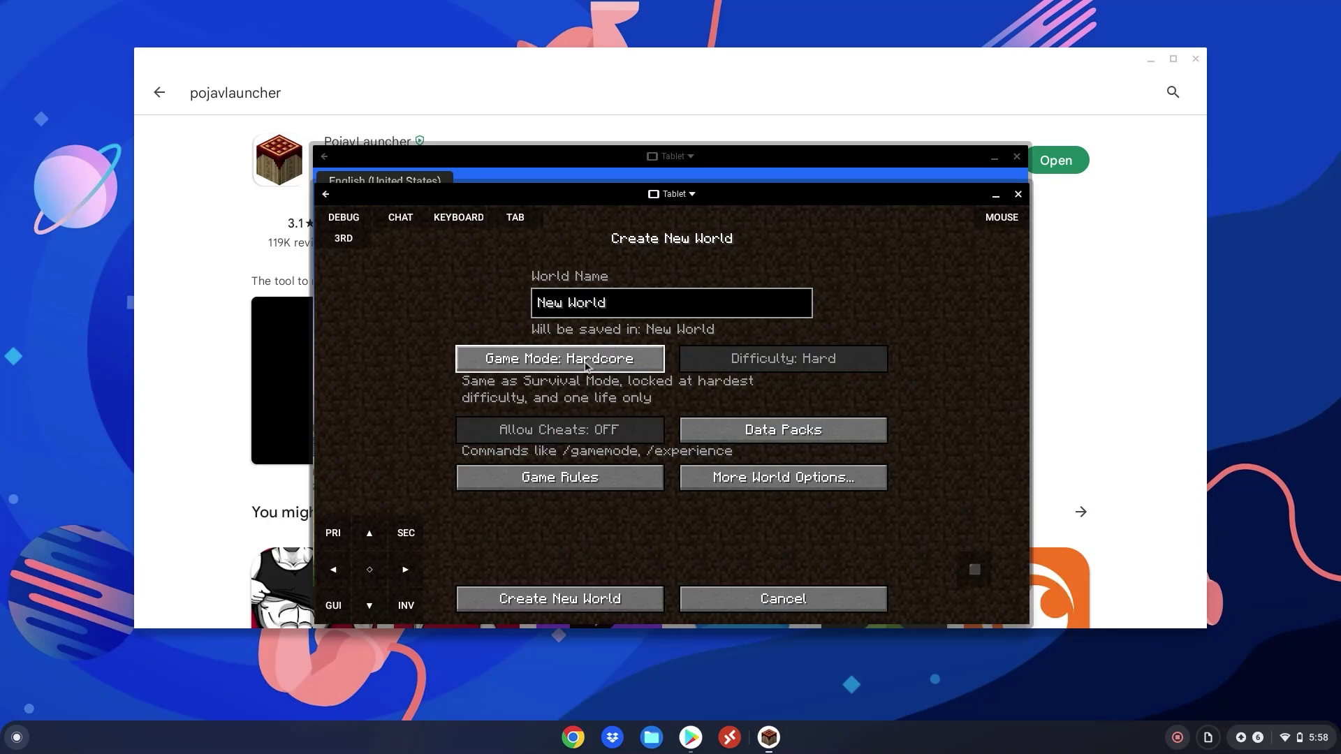